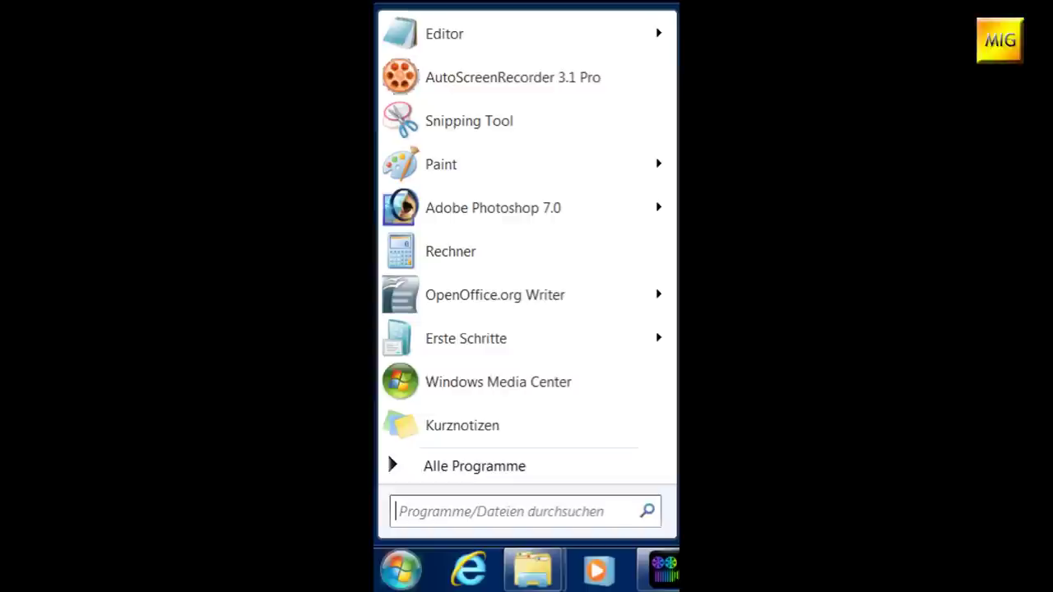
Step: Search the Windows programs for diskpart and bring up its launch options
{"action": "type", "text": "diskpart"}
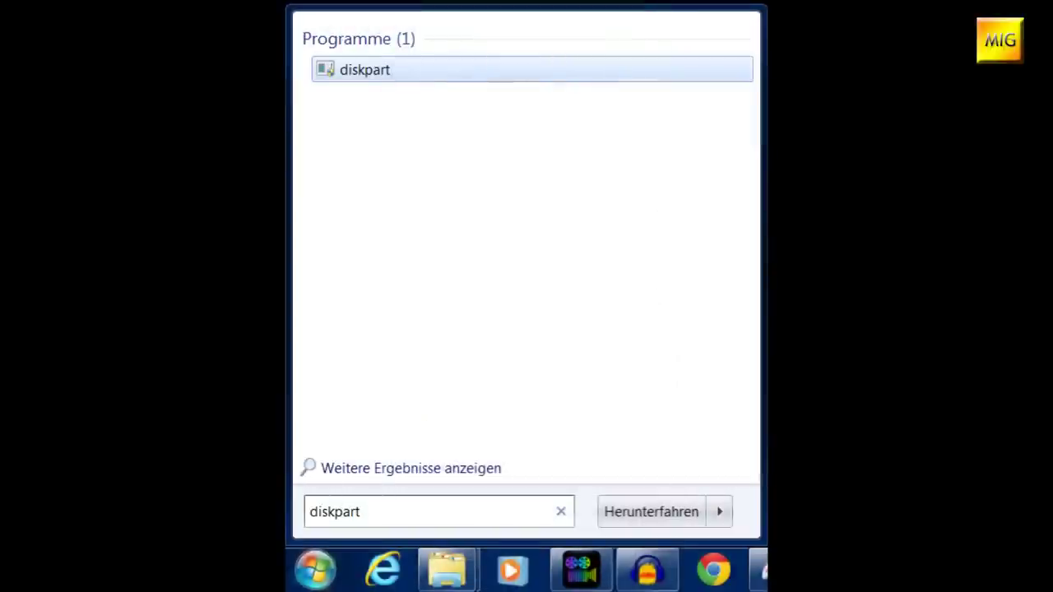
{"action": "right_click", "coordinate": [382, 72]}
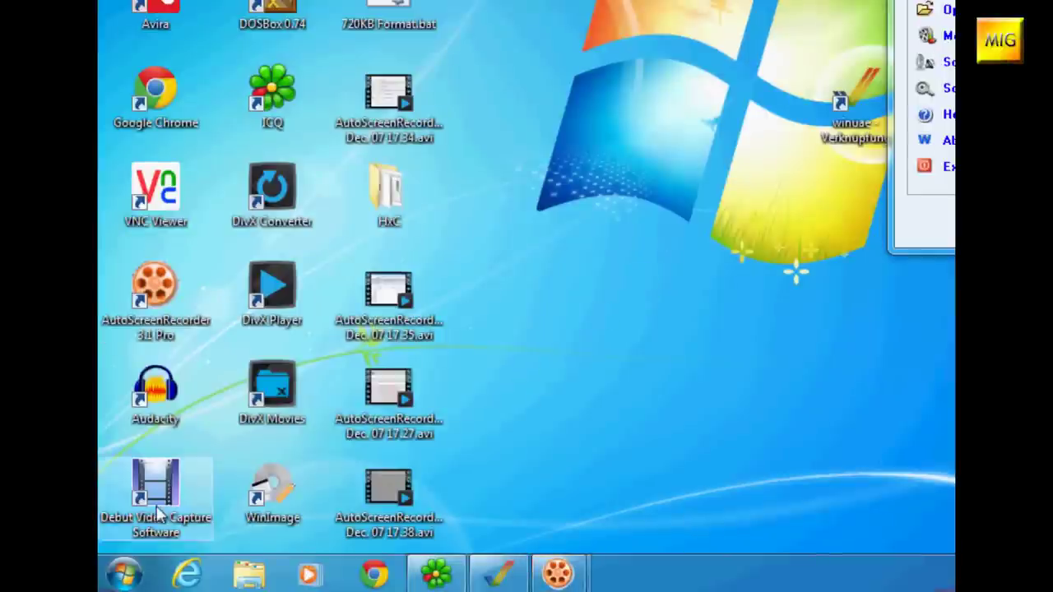
Step: Open cmd.exe as administrator and start diskpart in it
{"action": "left_click", "coordinate": [124, 573]}
{"action": "left_click", "coordinate": [184, 523]}
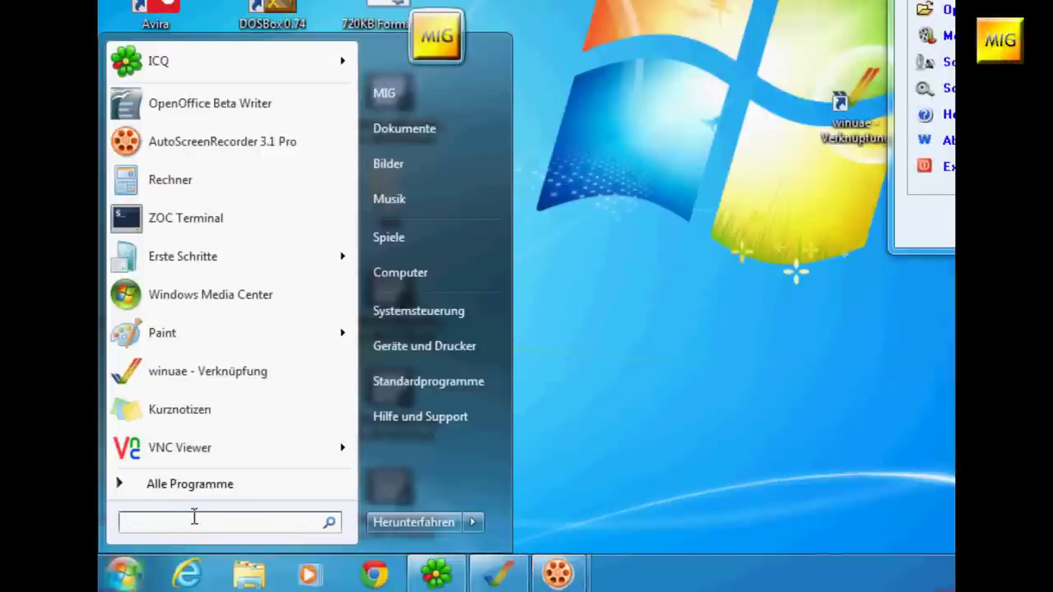
{"action": "type", "text": "cmd"}
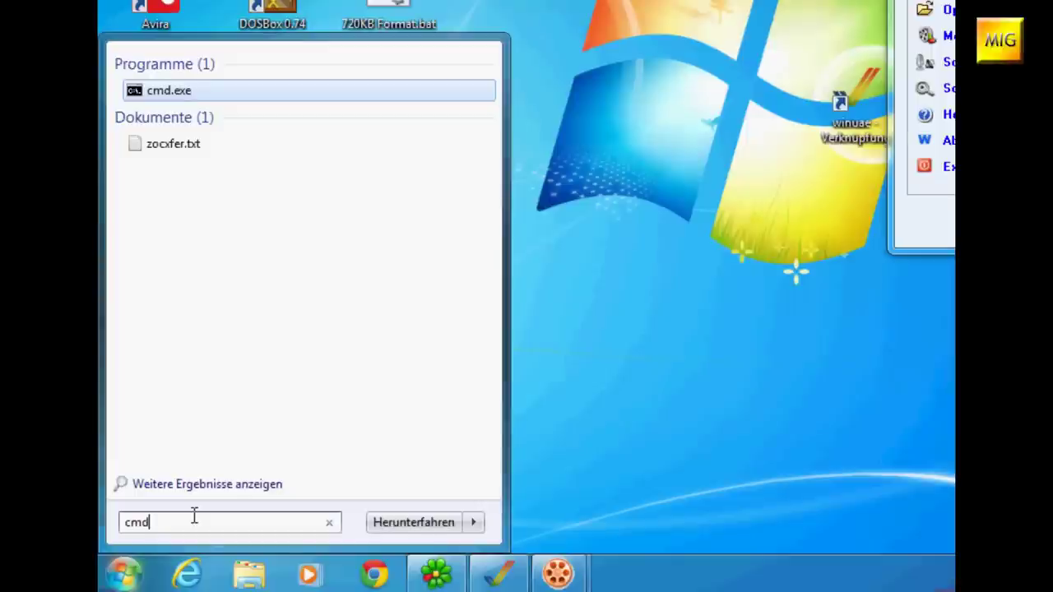
{"action": "left_click", "coordinate": [183, 92]}
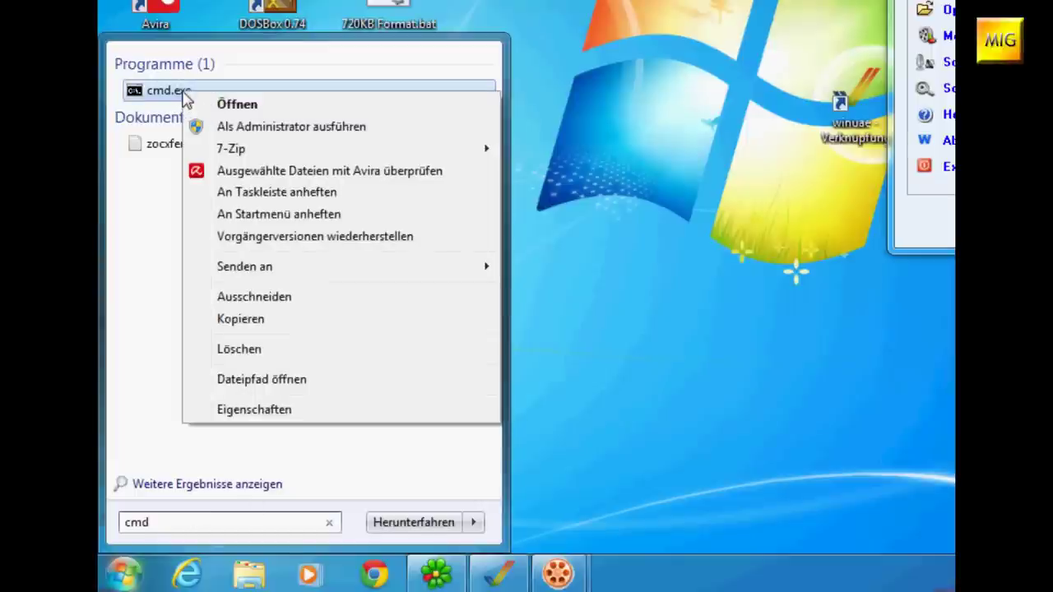
{"action": "left_click", "coordinate": [257, 130]}
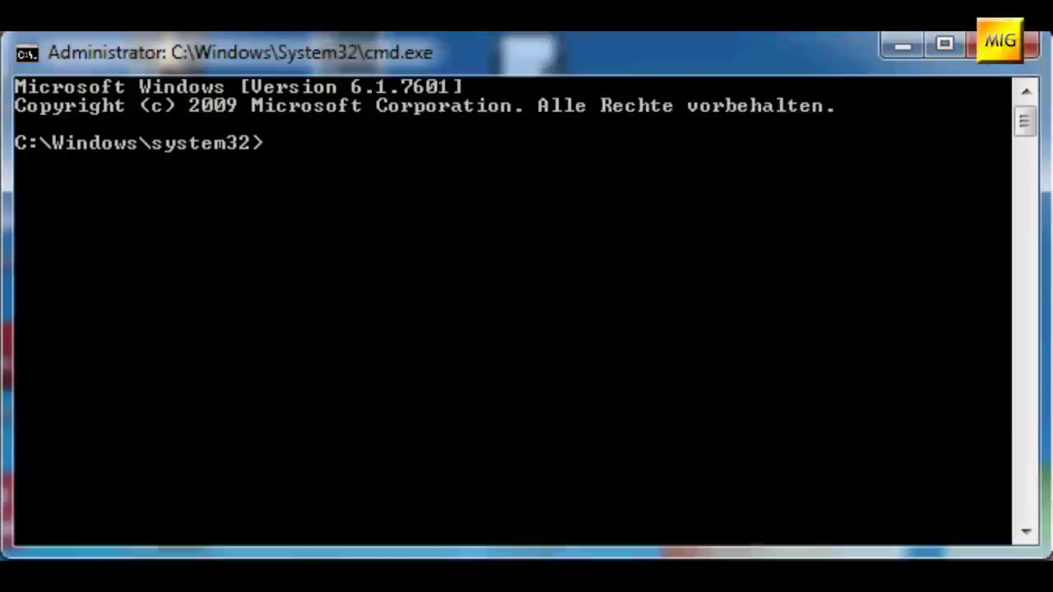
{"action": "type", "text": "diskpart"}
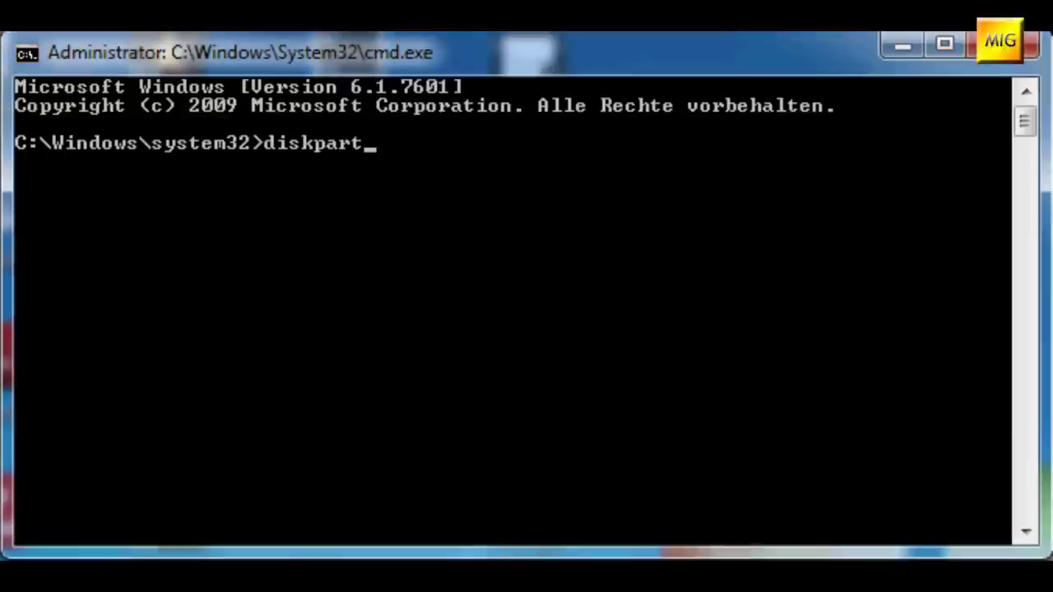
{"action": "key", "text": "Return"}
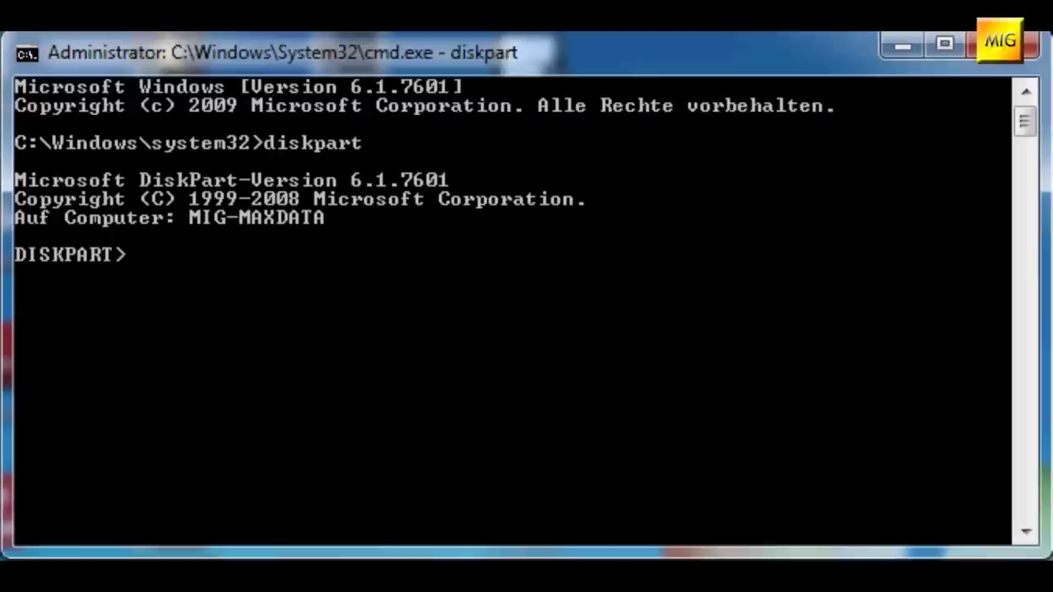
Step: List the attached disks in diskpart and select disk 2, the CF card
{"action": "type", "text": "list disk"}
{"action": "key", "text": "Return"}
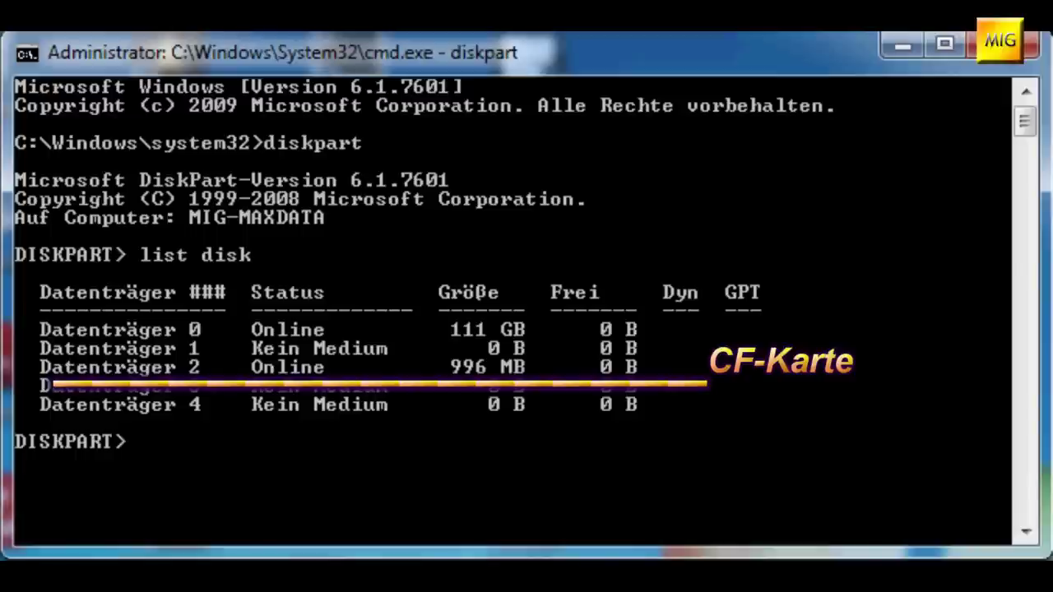
{"action": "type", "text": "select disk 2"}
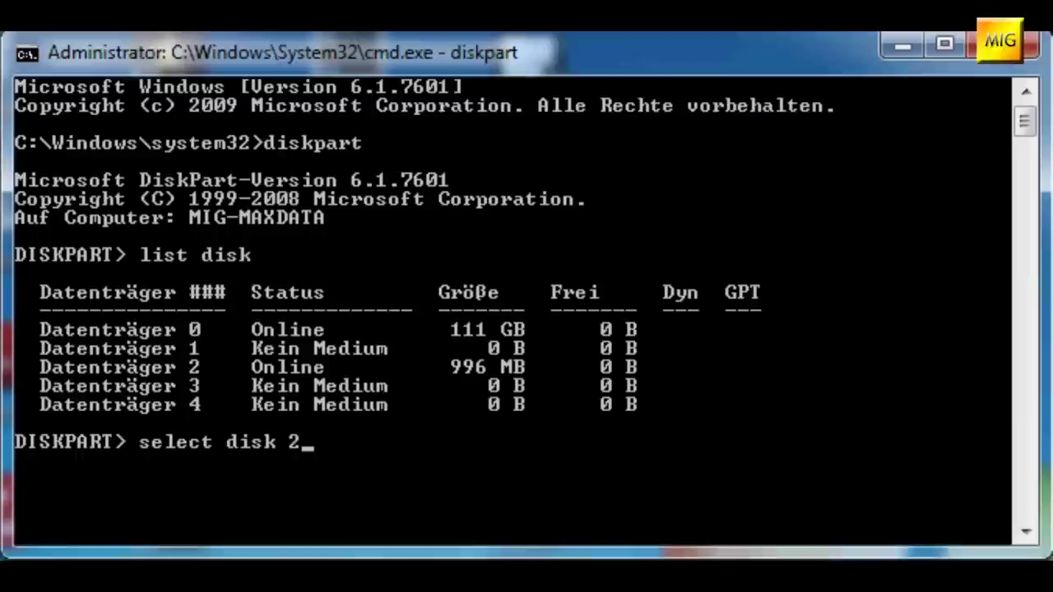
{"action": "key", "text": "Return"}
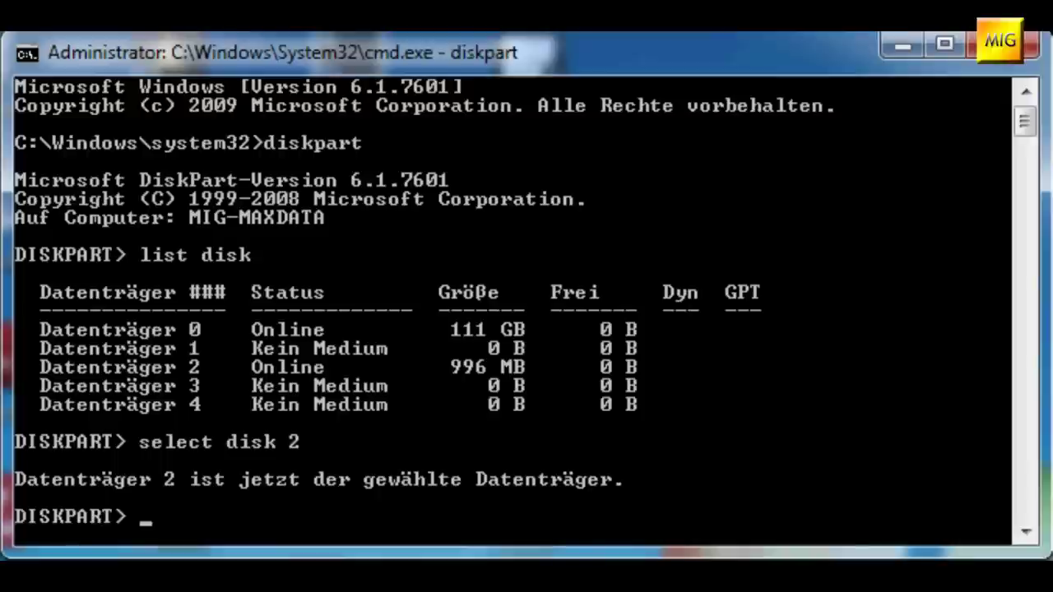
Step: List the disks again to verify the selection and enter the clean command for the selected CF card
{"action": "type", "text": "list disk"}
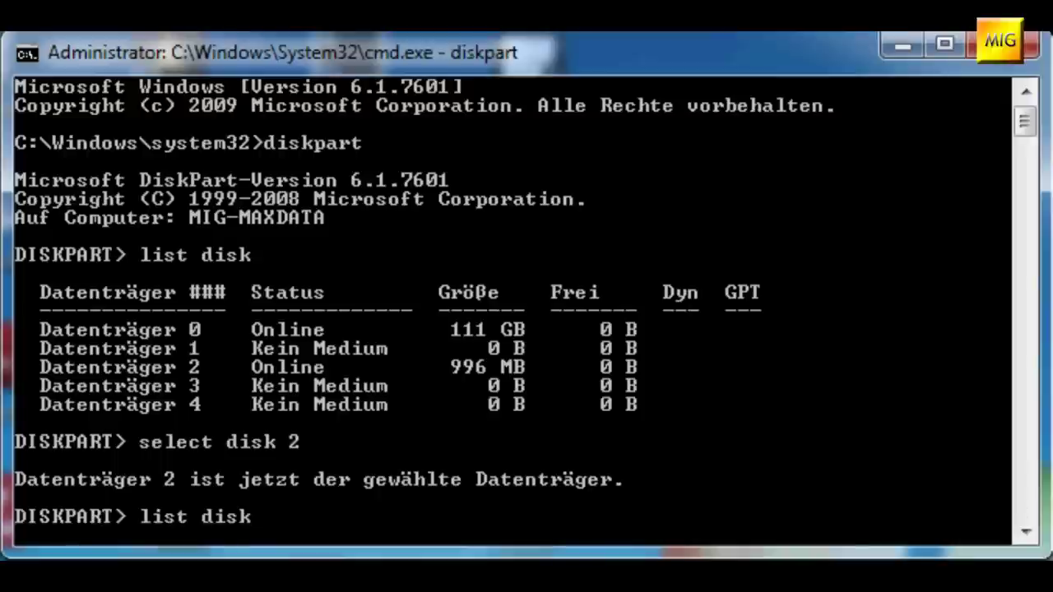
{"action": "key", "text": "Return"}
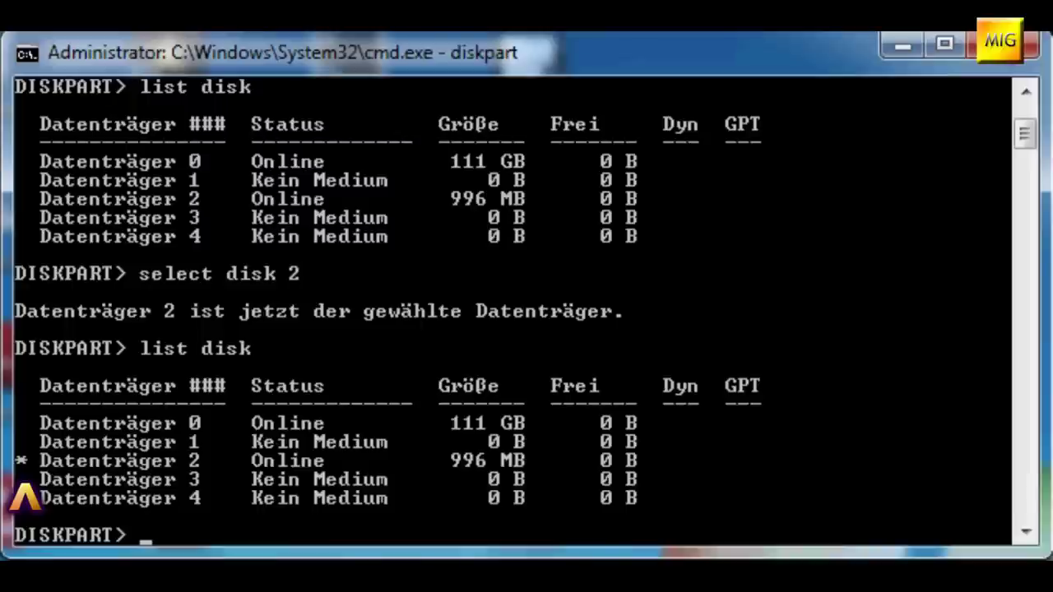
{"action": "type", "text": "clean"}
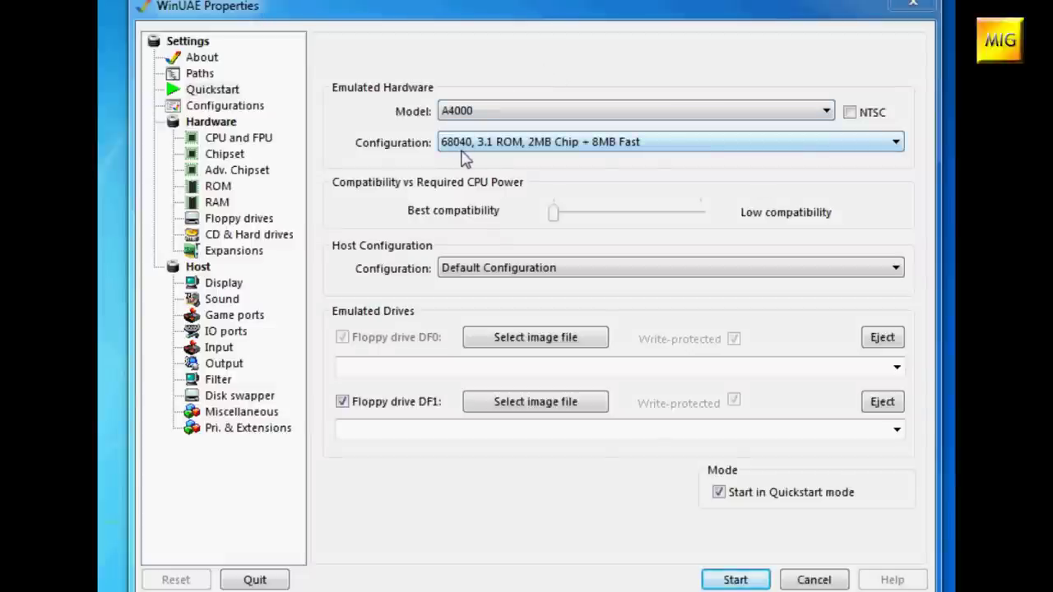
Step: In WinUAE, check the ROM and RAM settings of the emulated A4000 and open the CD and hard drive settings
{"action": "left_click", "coordinate": [222, 189]}
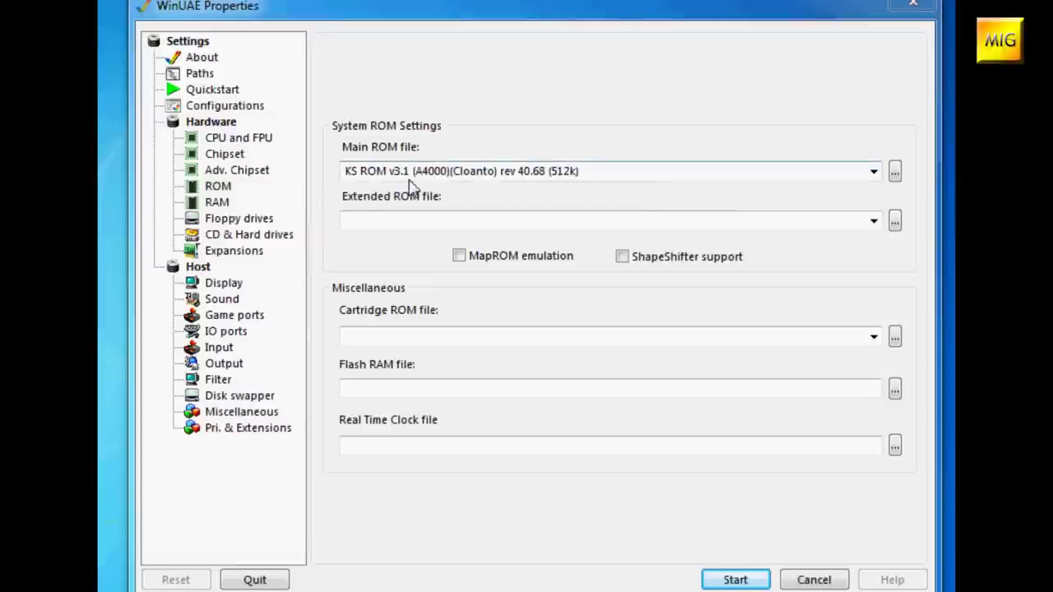
{"action": "left_click", "coordinate": [218, 203]}
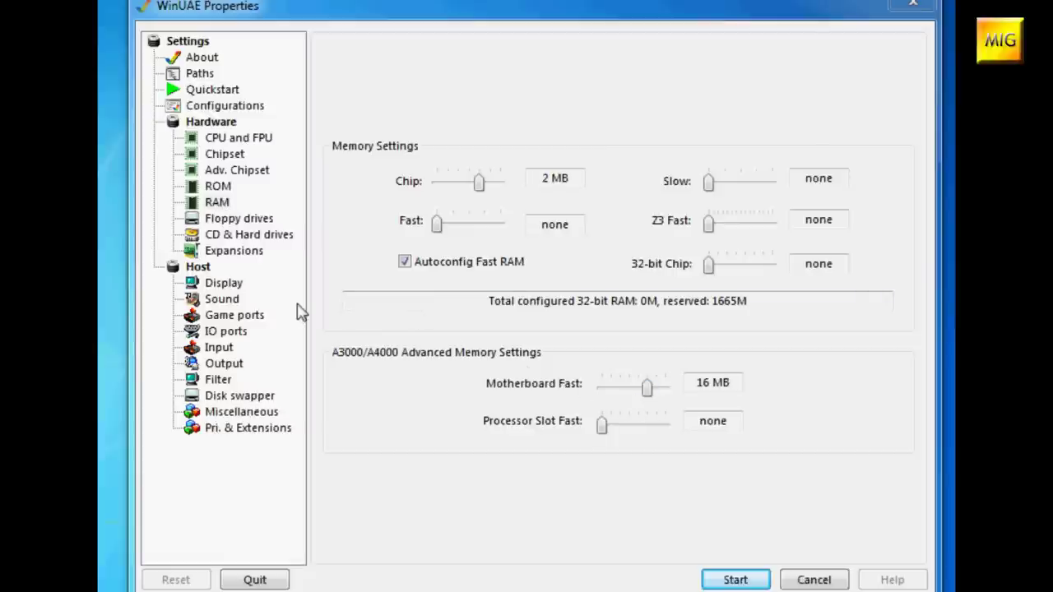
{"action": "left_click", "coordinate": [245, 240]}
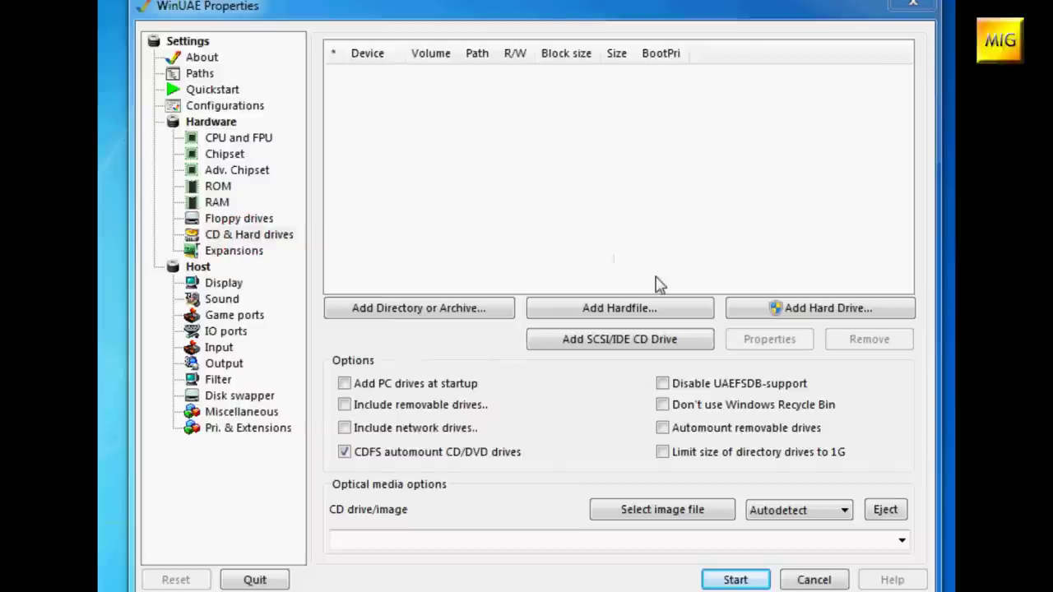
Step: Add System.hdf from the ClassicWB_ADV folder as a bootable read/write hardfile
{"action": "left_click", "coordinate": [620, 312]}
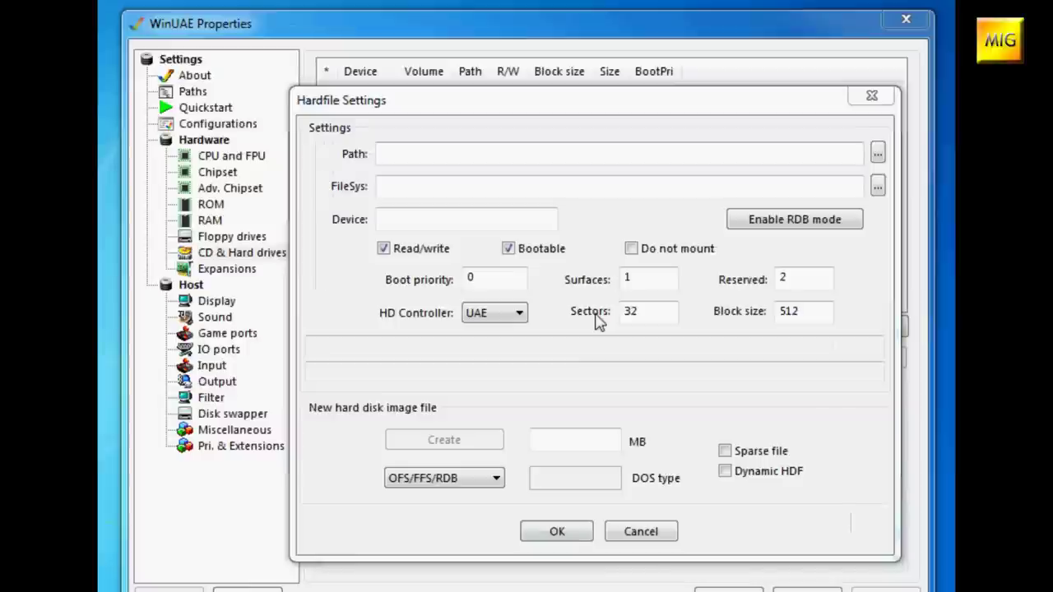
{"action": "left_click", "coordinate": [877, 153]}
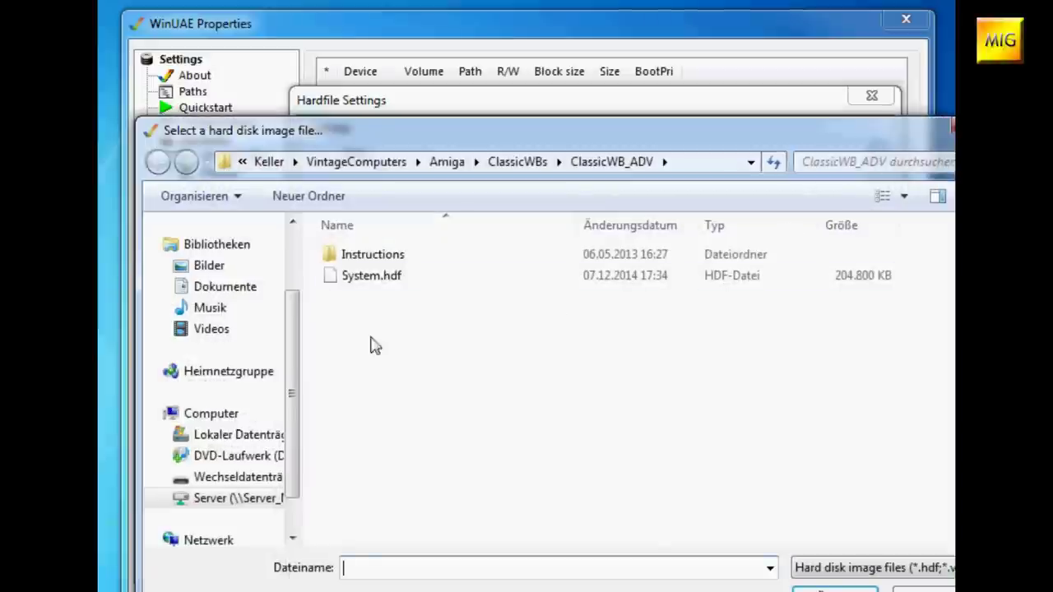
{"action": "left_click", "coordinate": [371, 277]}
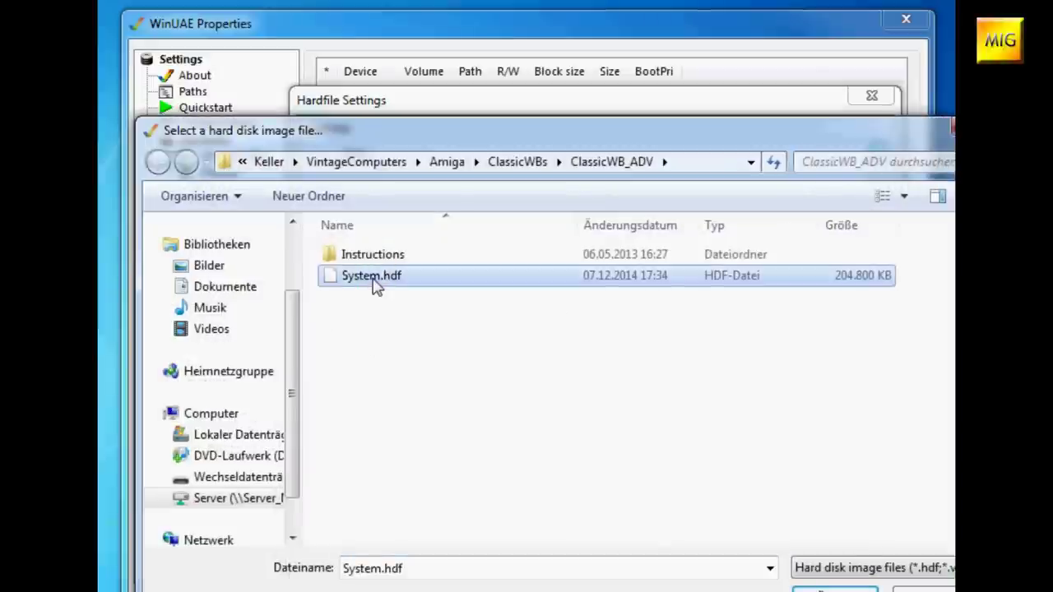
{"action": "left_click_drag", "start_coordinate": [416, 130], "coordinate": [385, 44]}
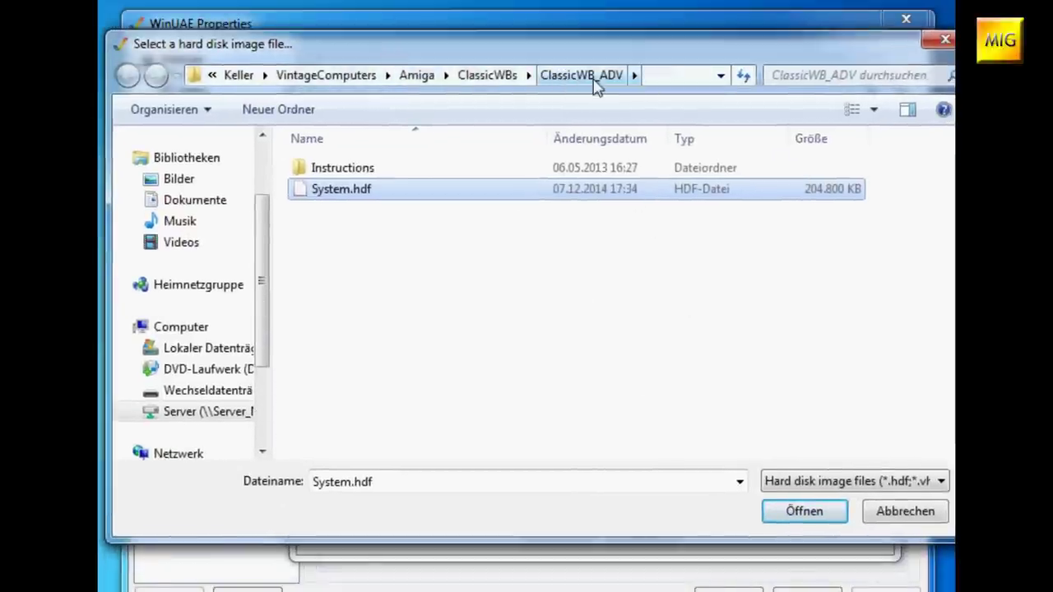
{"action": "left_click", "coordinate": [791, 512]}
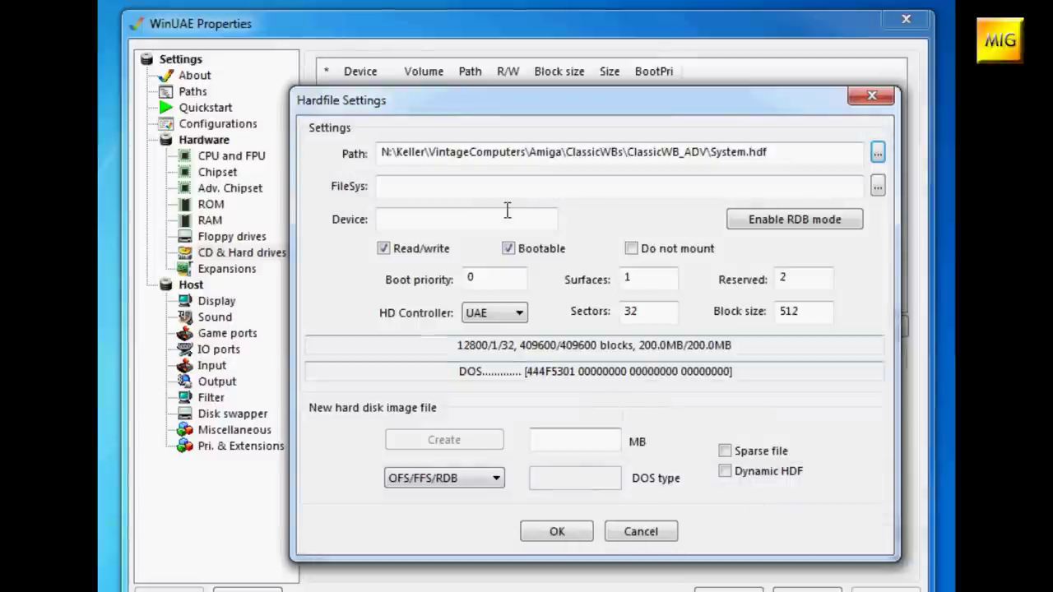
{"action": "left_click_drag", "start_coordinate": [491, 112], "coordinate": [453, 58]}
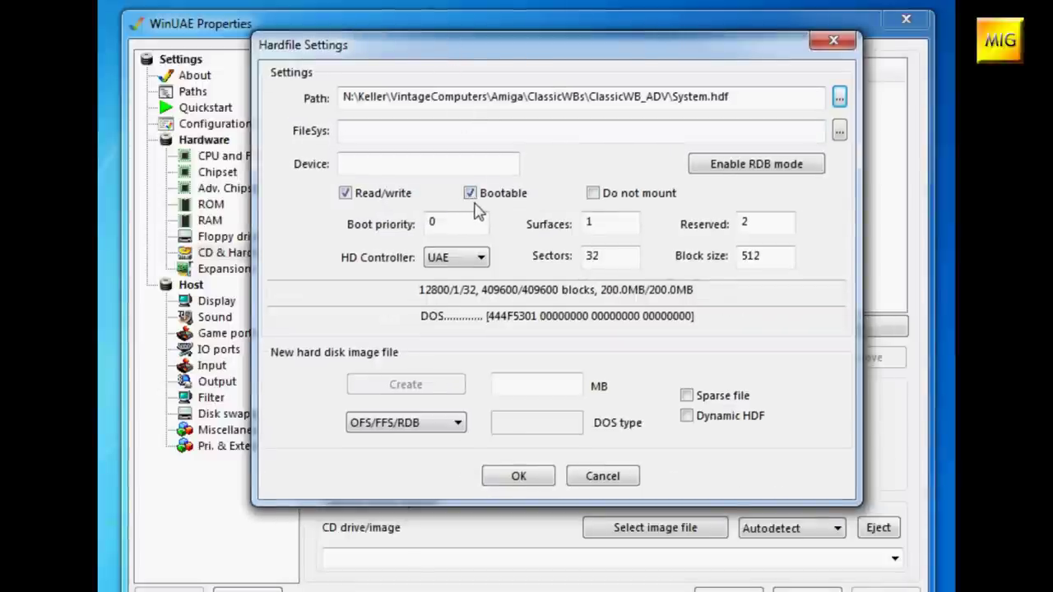
{"action": "left_click", "coordinate": [516, 477]}
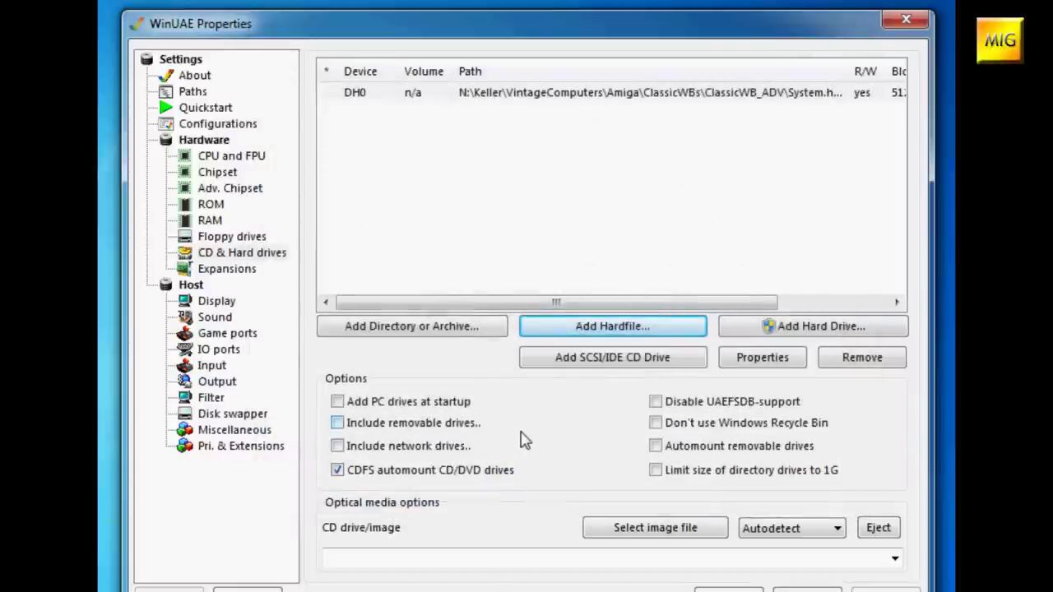
Step: Add the 996.7 MB Generic Compact Flash card as a read/write hard drive with the UAE controller, and disable CDFS automounting of CD/DVD drives
{"action": "left_click", "coordinate": [776, 329]}
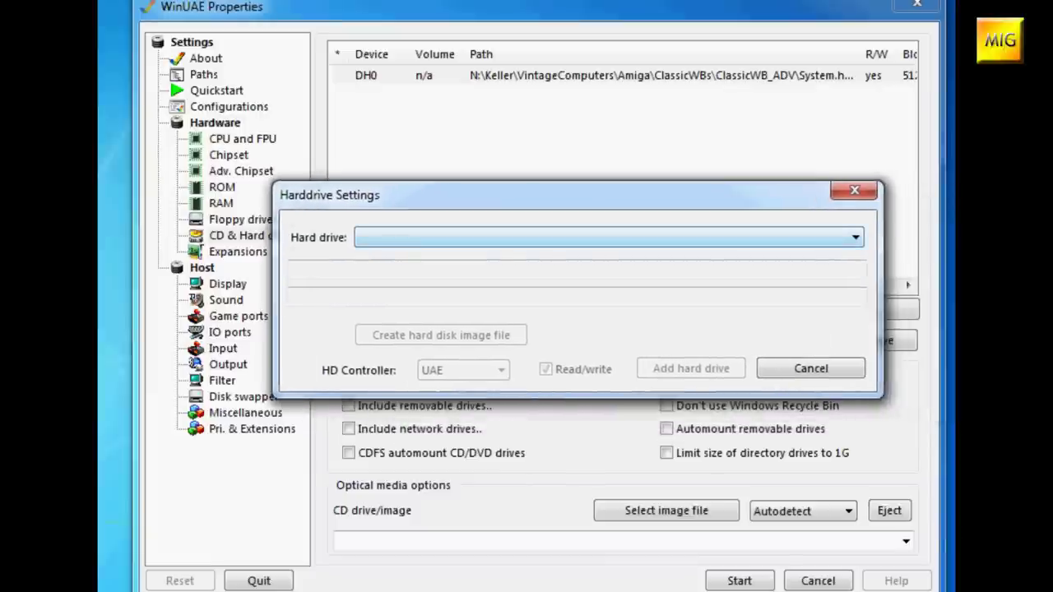
{"action": "key", "text": "alt+Down"}
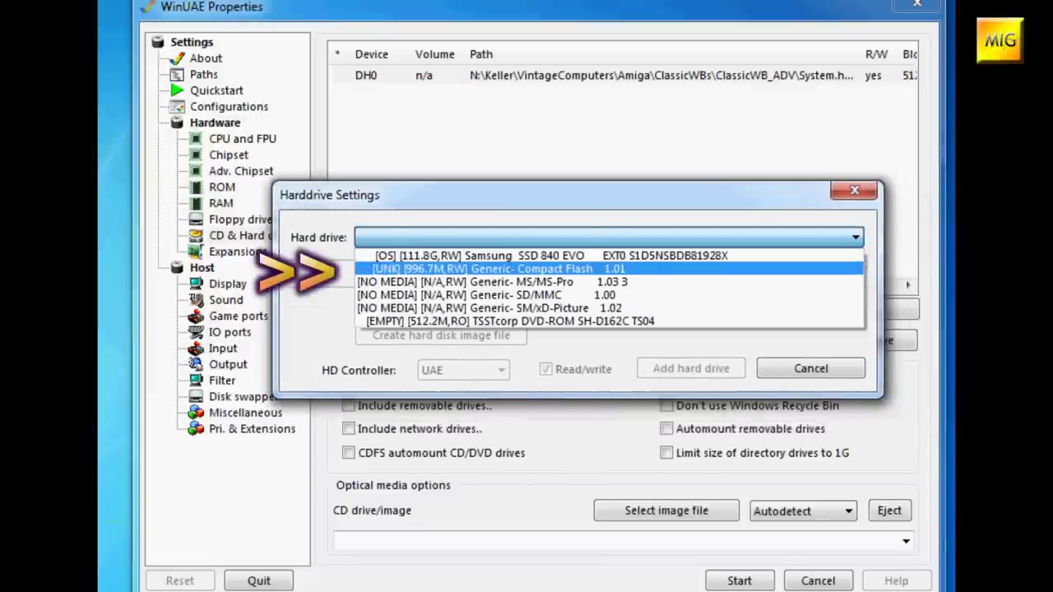
{"action": "key", "text": "Return"}
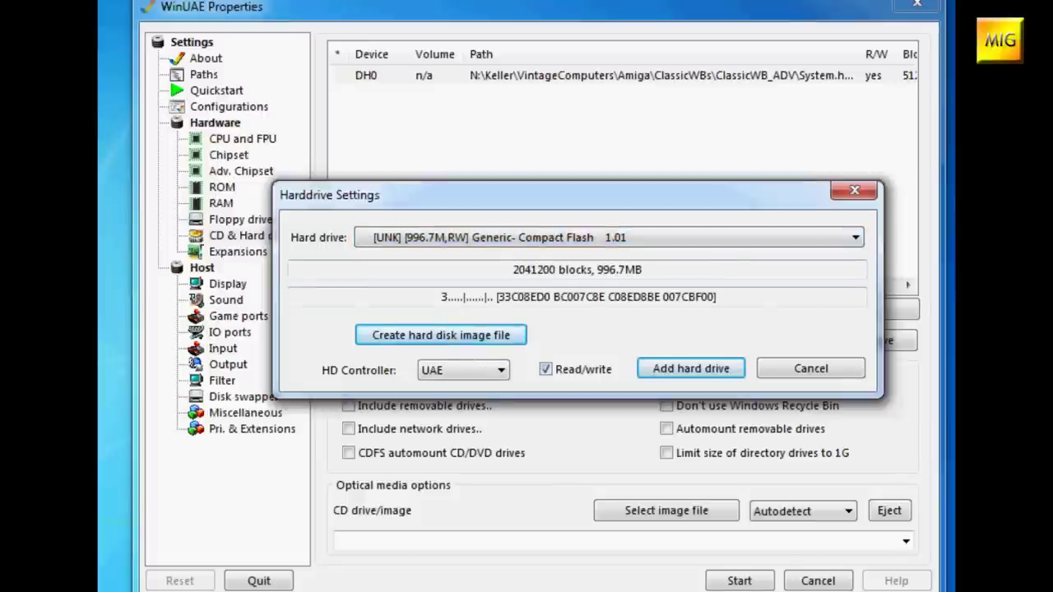
{"action": "key", "text": "Return"}
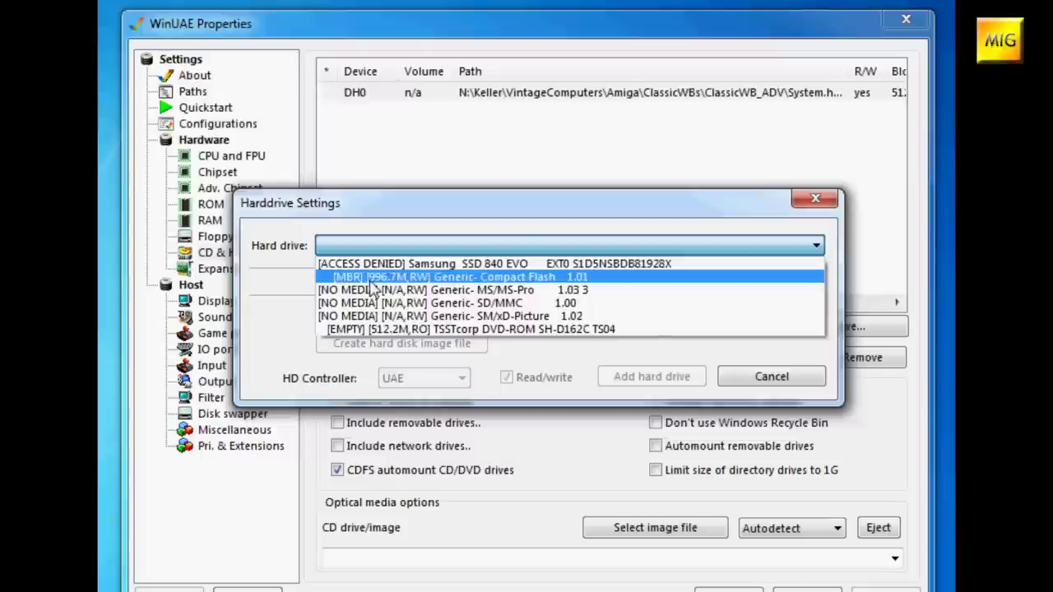
{"action": "left_click", "coordinate": [498, 279]}
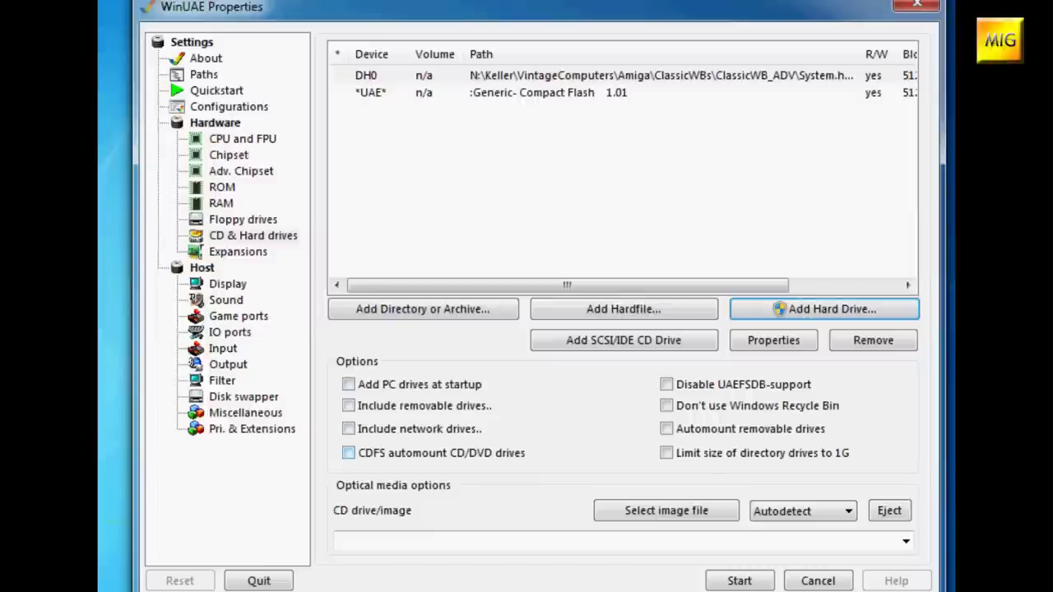
{"action": "left_click", "coordinate": [348, 452]}
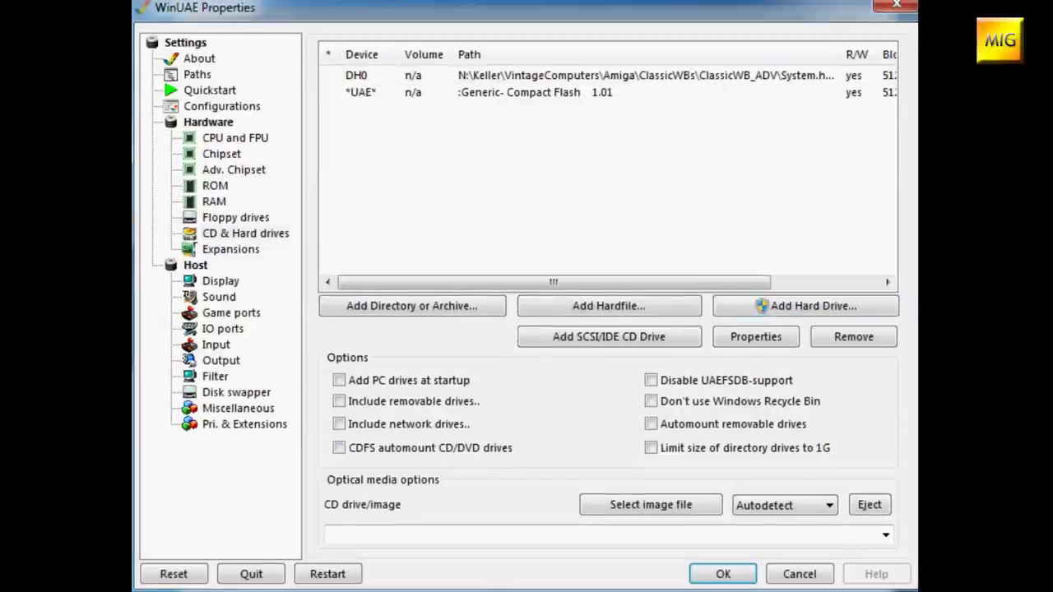
Step: Mount the VintageComputers\Amiga\lha directory as a read/write volume and start the emulation
{"action": "left_click", "coordinate": [411, 305]}
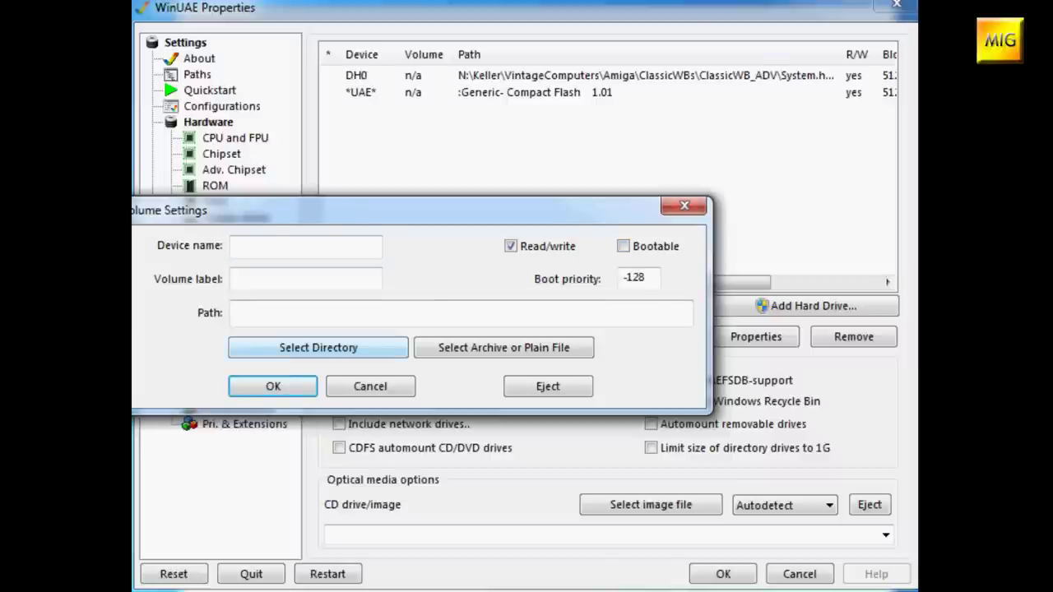
{"action": "left_click", "coordinate": [318, 347]}
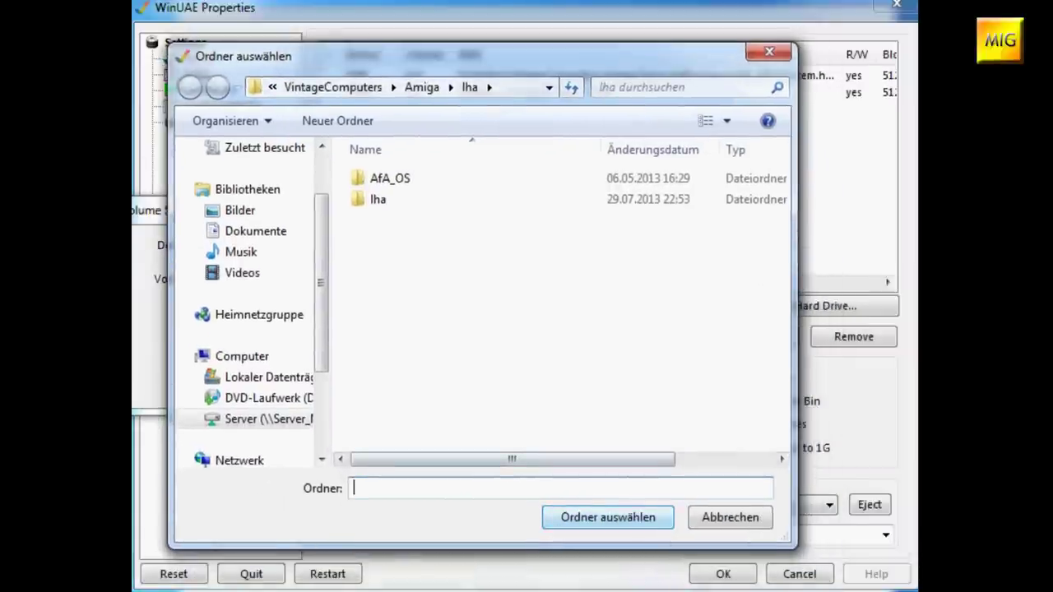
{"action": "key", "text": "Return"}
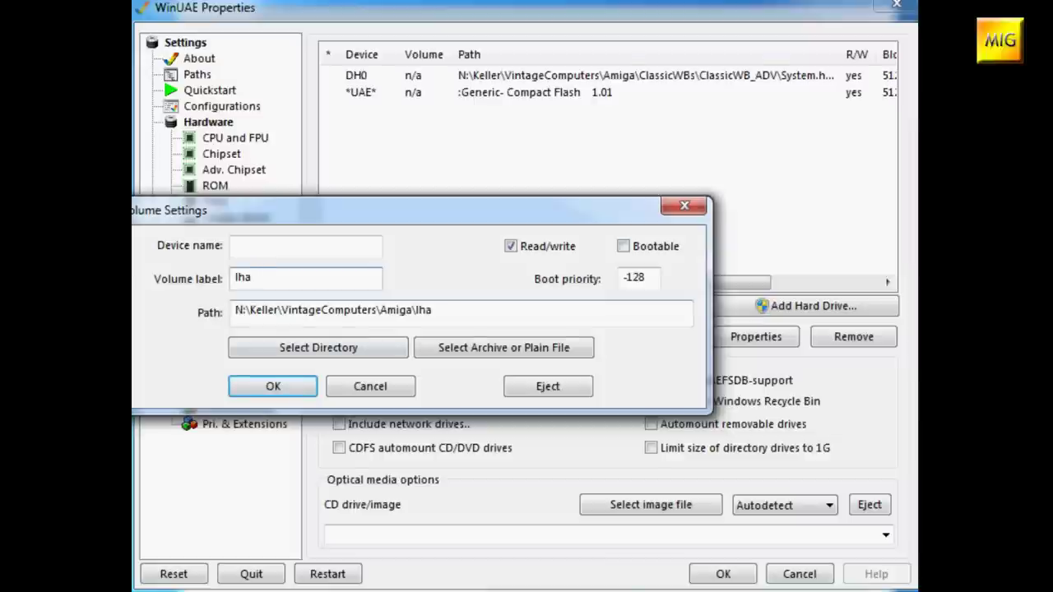
{"action": "key", "text": "Return"}
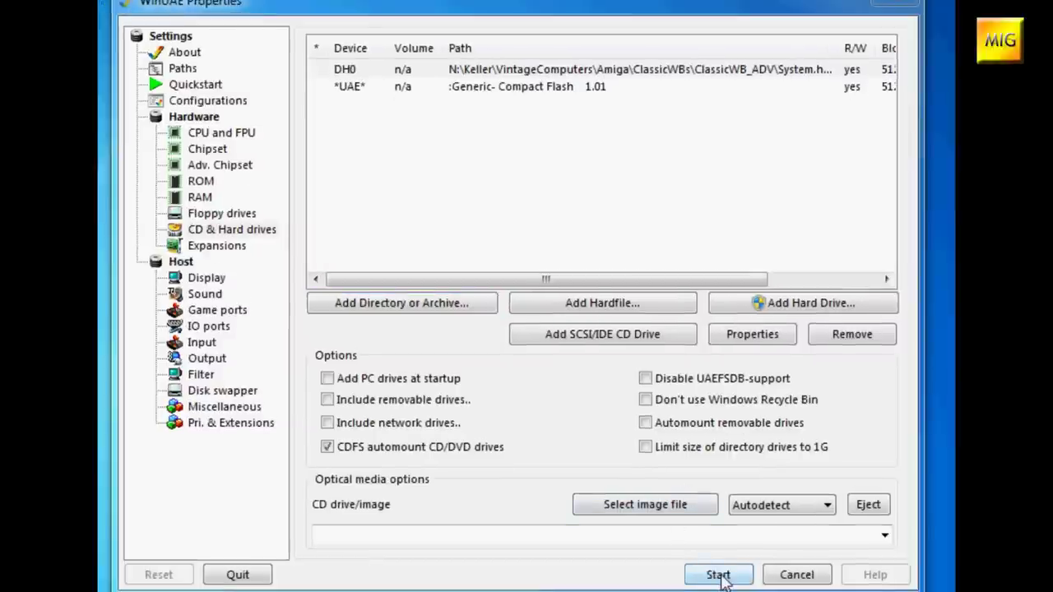
{"action": "left_click", "coordinate": [718, 575]}
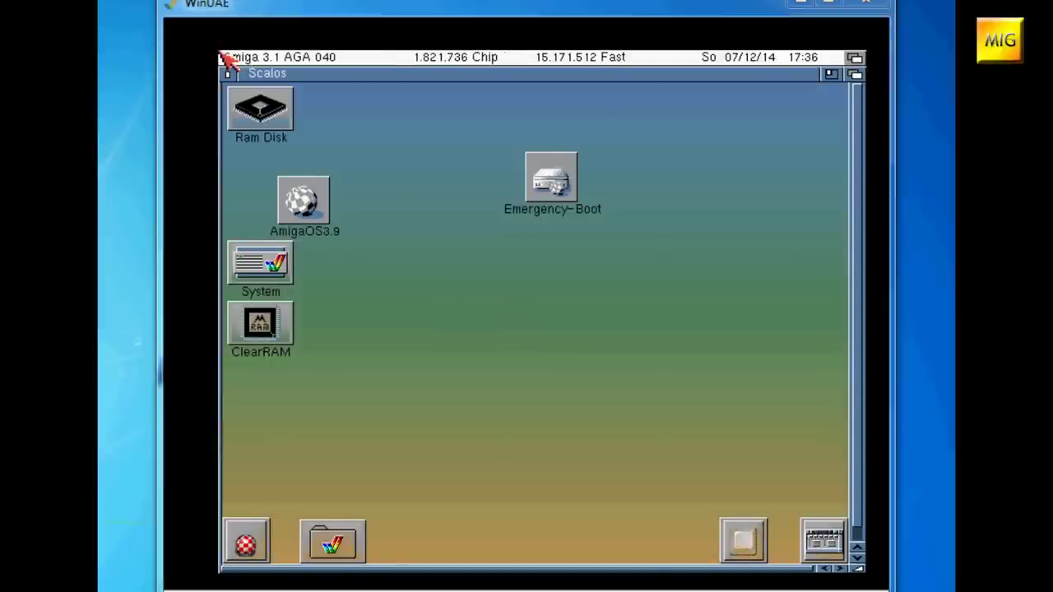
Step: Move the AmigaOS3.9 icon next to Emergency-Boot and open the Tools drawer on the System volume
{"action": "left_click", "coordinate": [227, 59]}
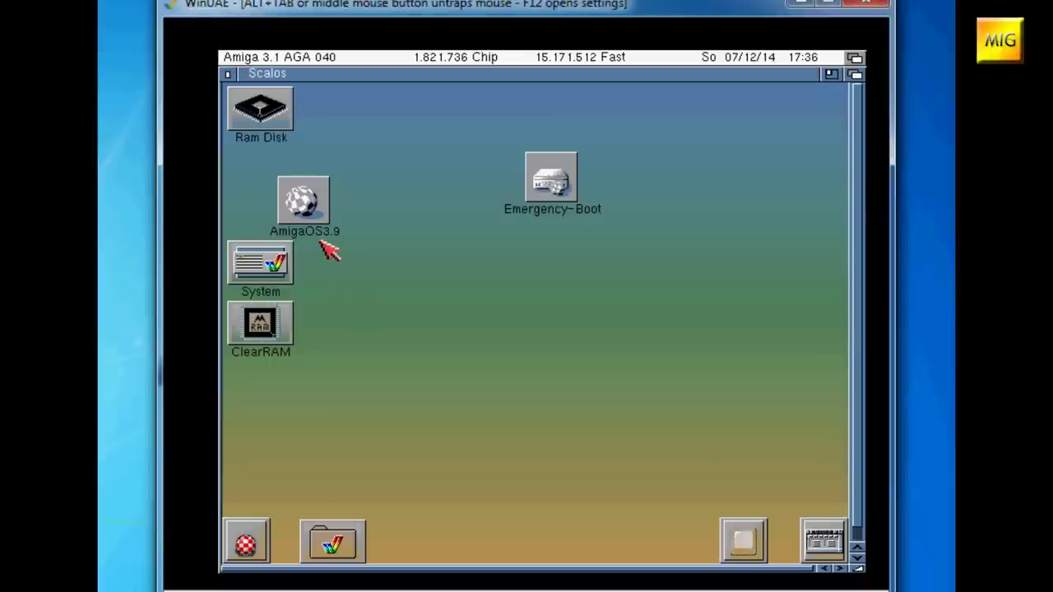
{"action": "left_click_drag", "start_coordinate": [302, 205], "coordinate": [474, 204]}
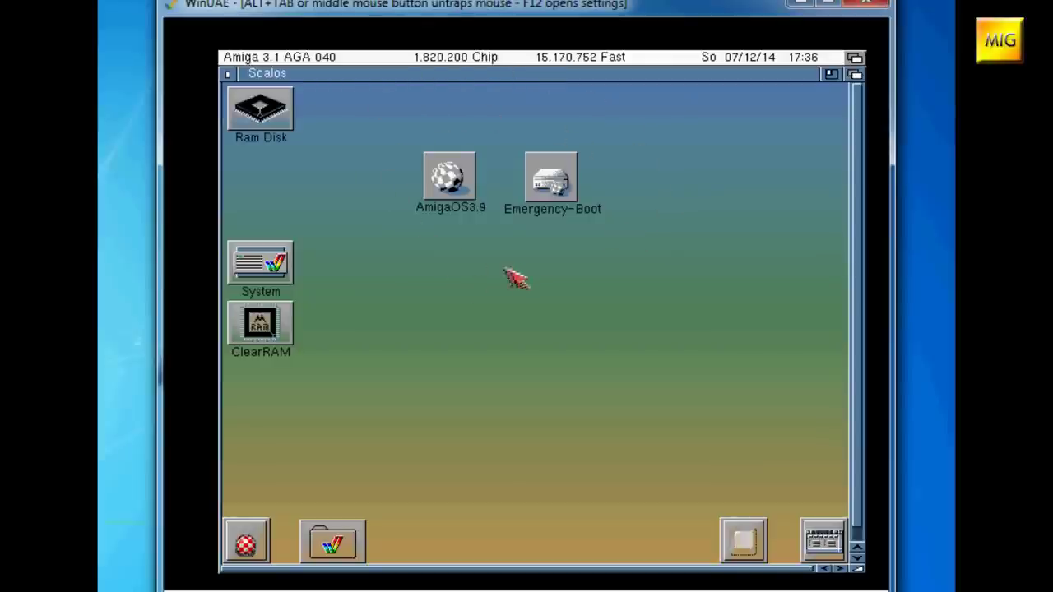
{"action": "double_click", "coordinate": [288, 274]}
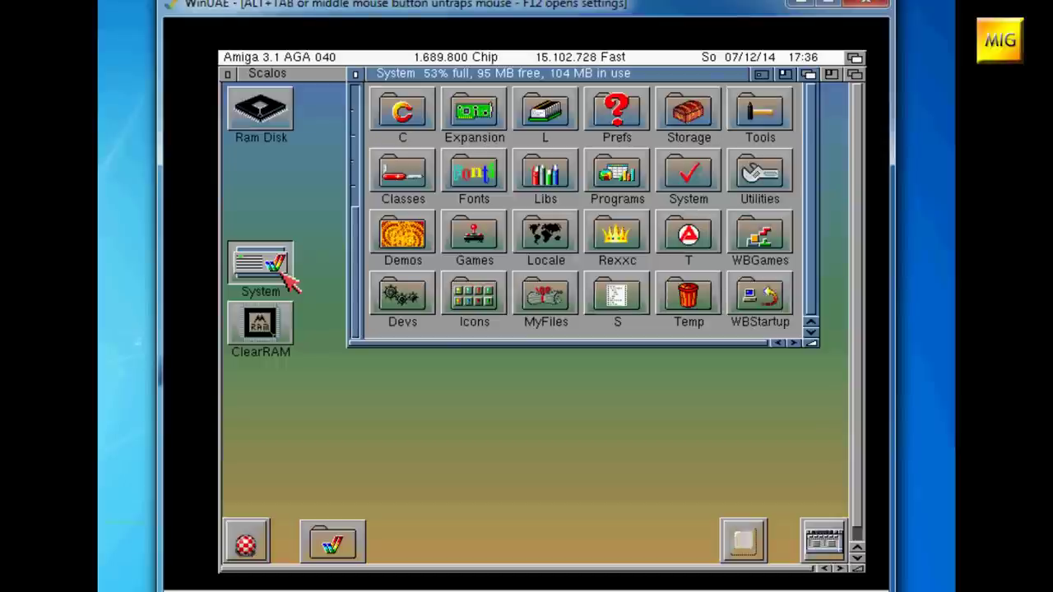
{"action": "double_click", "coordinate": [773, 120]}
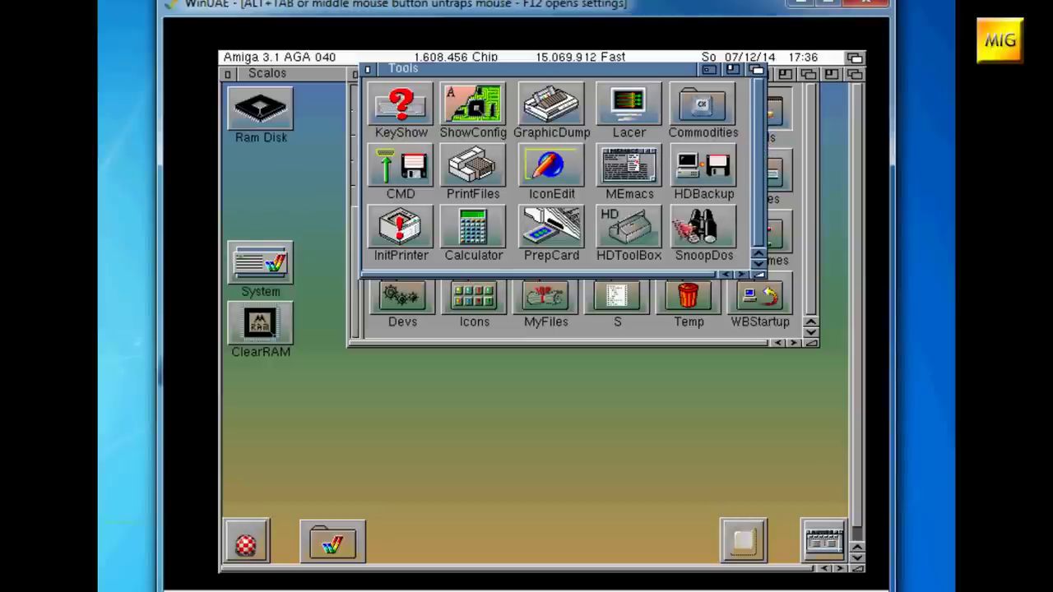
Step: Save the HDToolBox icon information with the tool type SCSI_DEVICE_NAME=uaehf.device
{"action": "left_click", "coordinate": [635, 242]}
{"action": "right_click", "coordinate": [629, 239]}
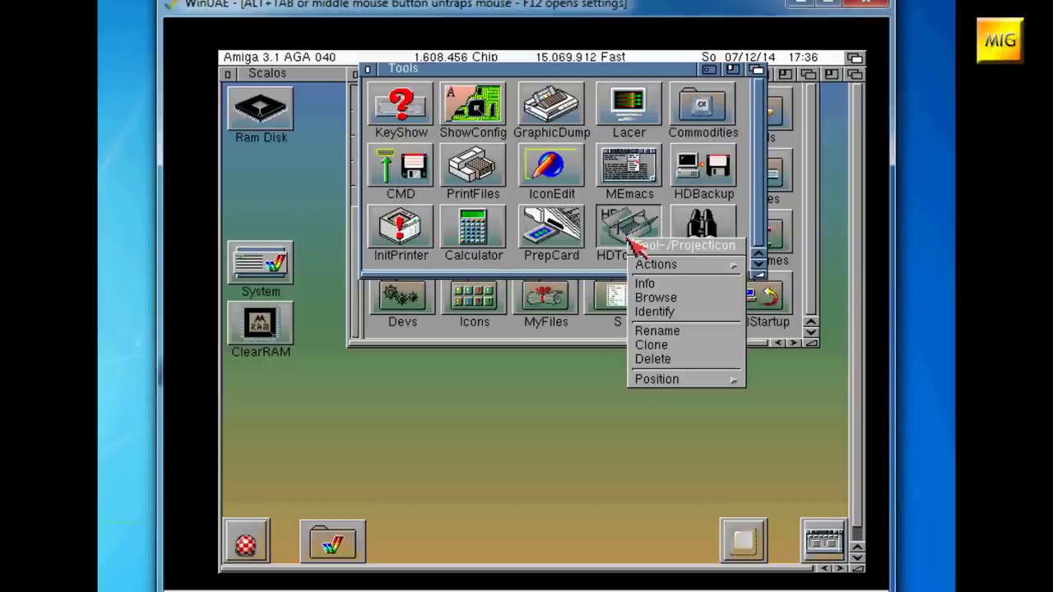
{"action": "left_click", "coordinate": [653, 283]}
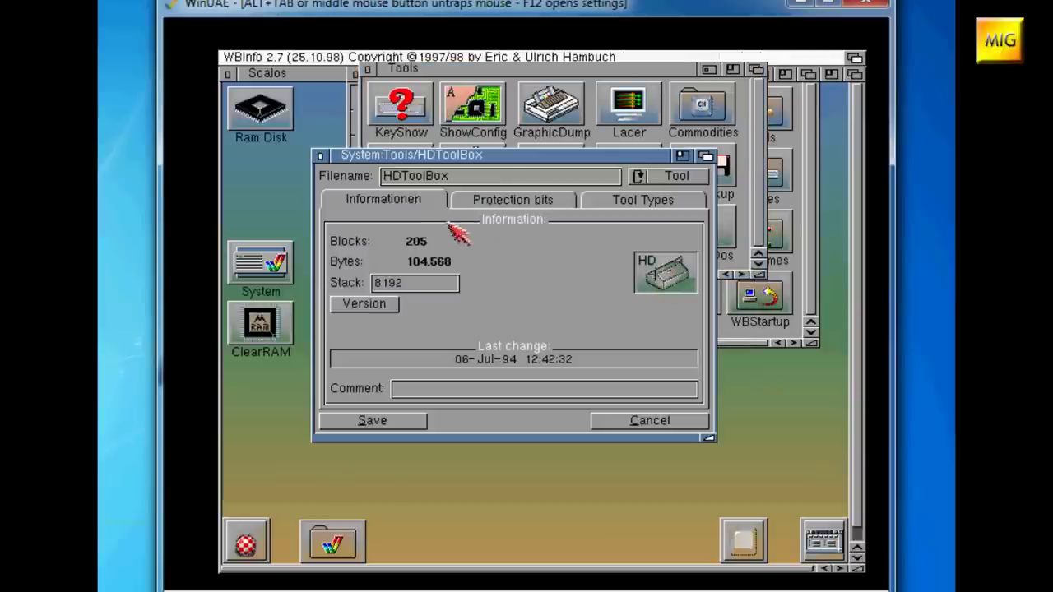
{"action": "left_click", "coordinate": [608, 204]}
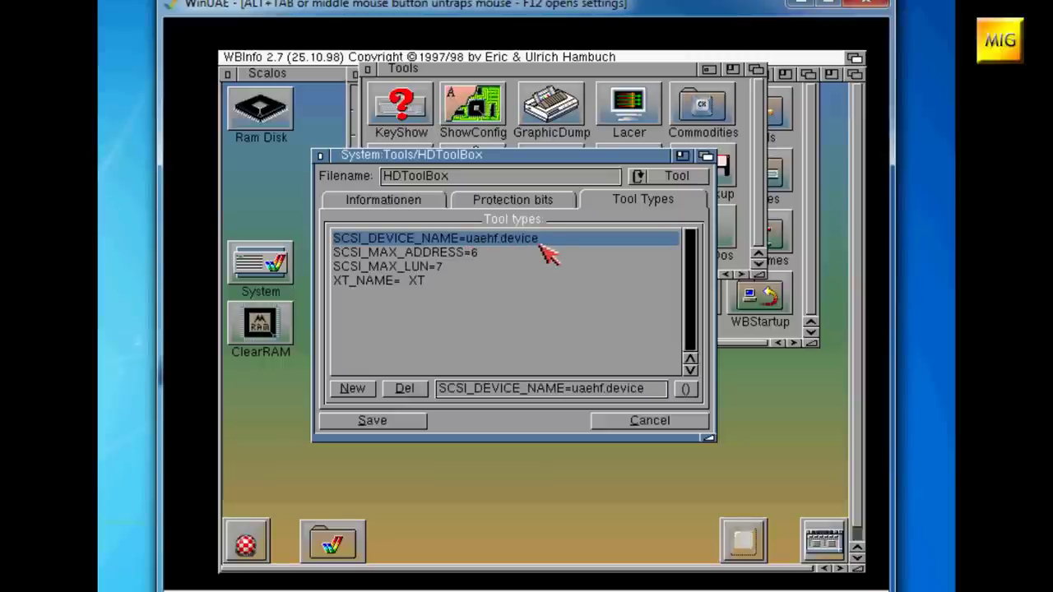
{"action": "left_click", "coordinate": [396, 422]}
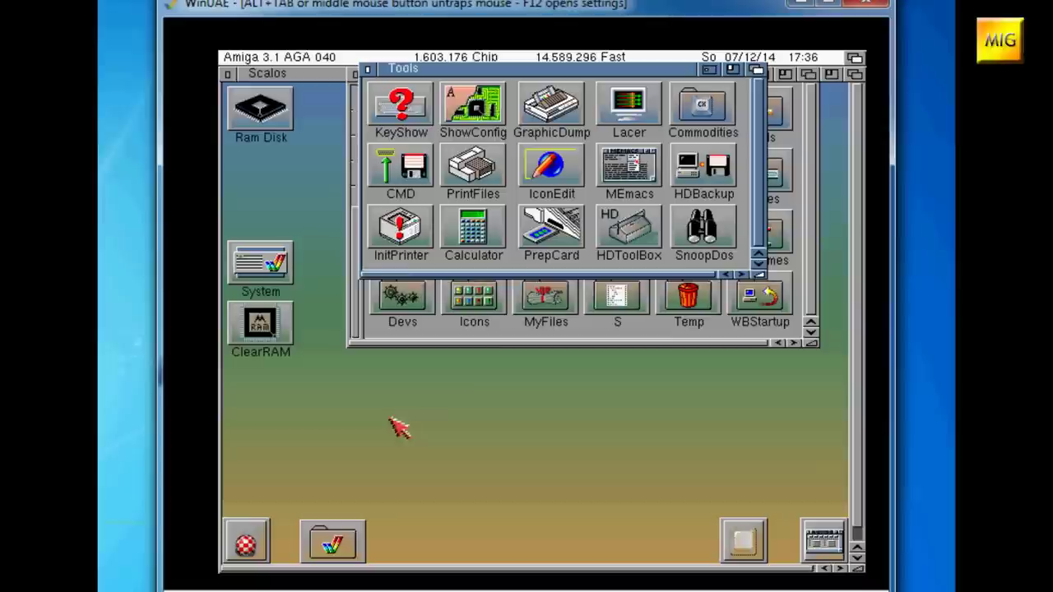
Step: In HDToolBox, define a new drive type for the drive at SCSI address 1 from its read configuration and assign it
{"action": "double_click", "coordinate": [625, 232]}
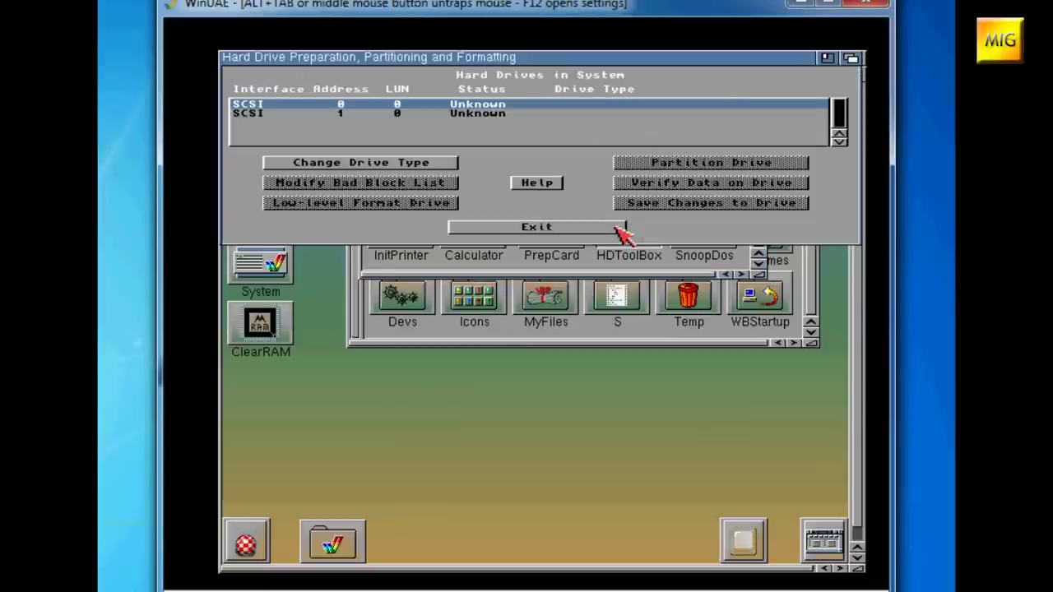
{"action": "left_click", "coordinate": [279, 115]}
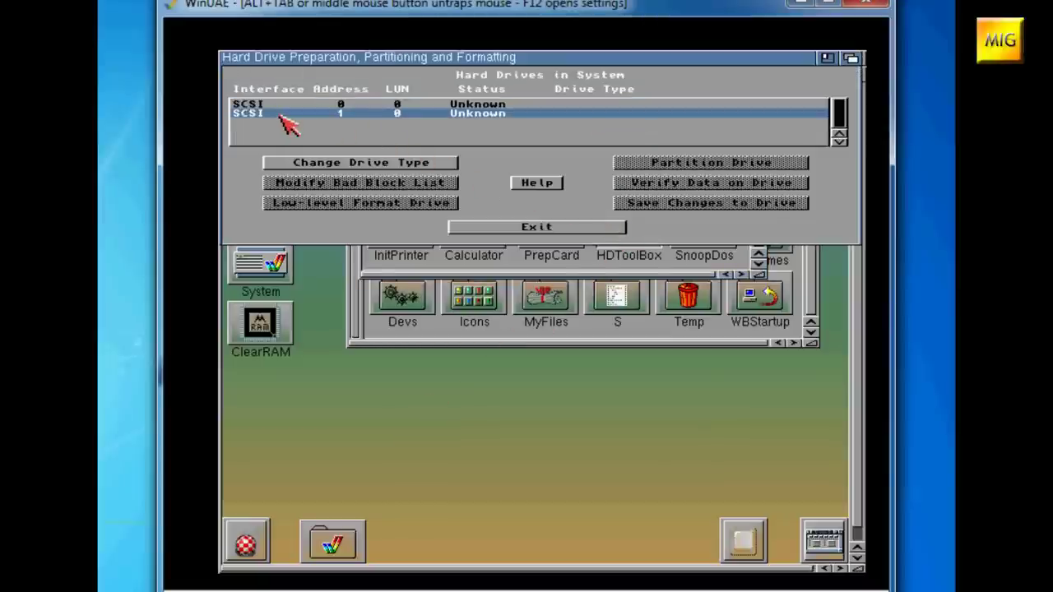
{"action": "left_click", "coordinate": [374, 164]}
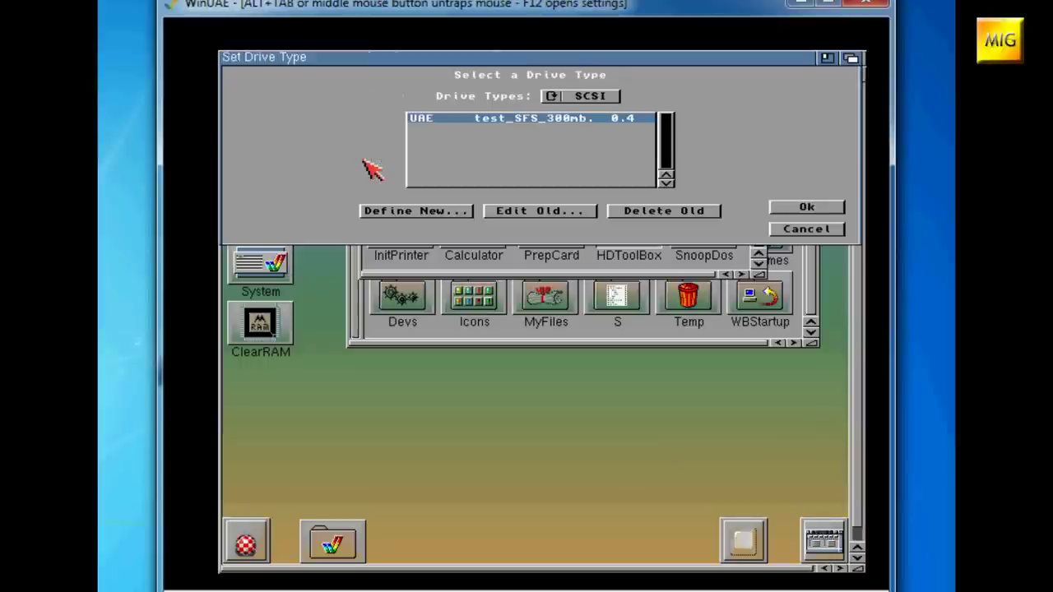
{"action": "left_click", "coordinate": [430, 213]}
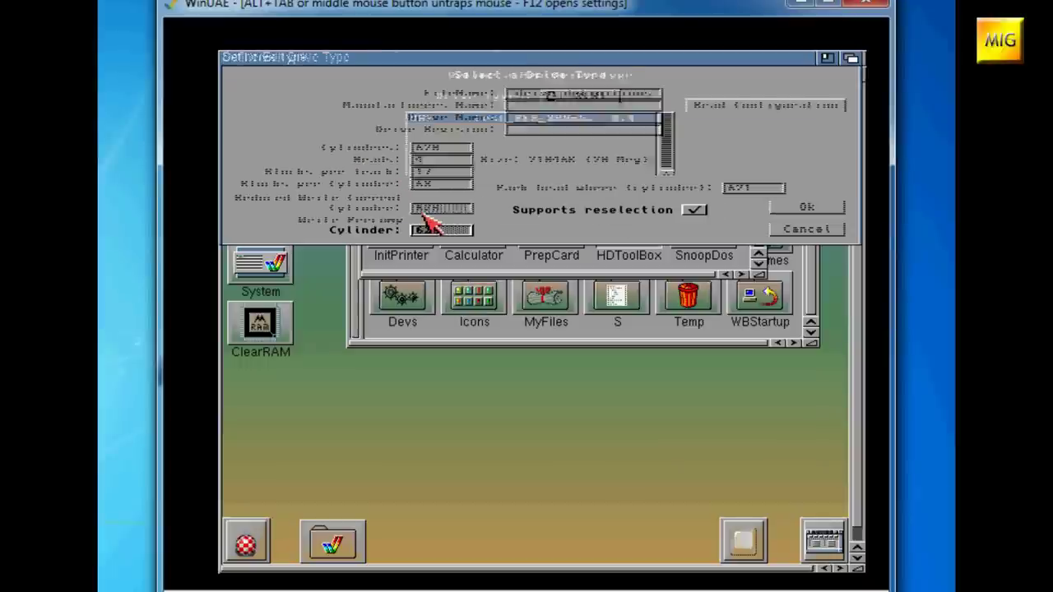
{"action": "left_click", "coordinate": [709, 107]}
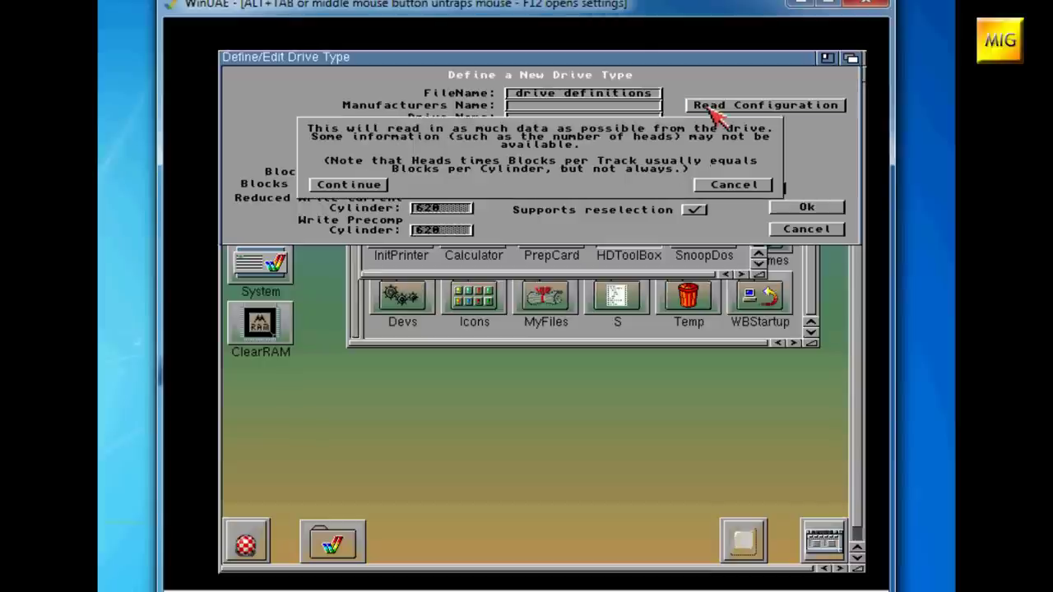
{"action": "left_click", "coordinate": [383, 184]}
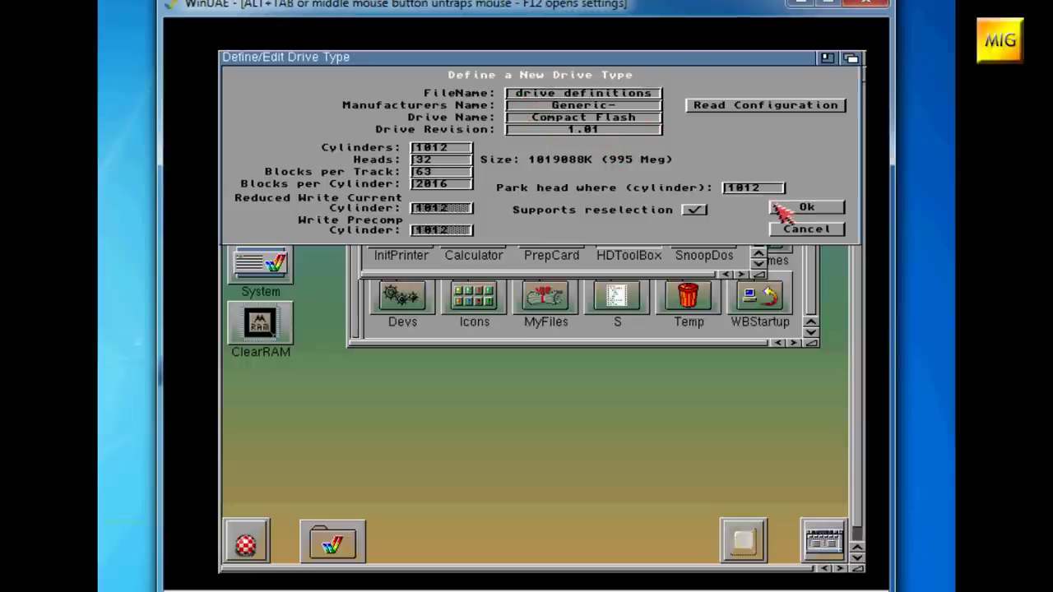
{"action": "left_click", "coordinate": [802, 207]}
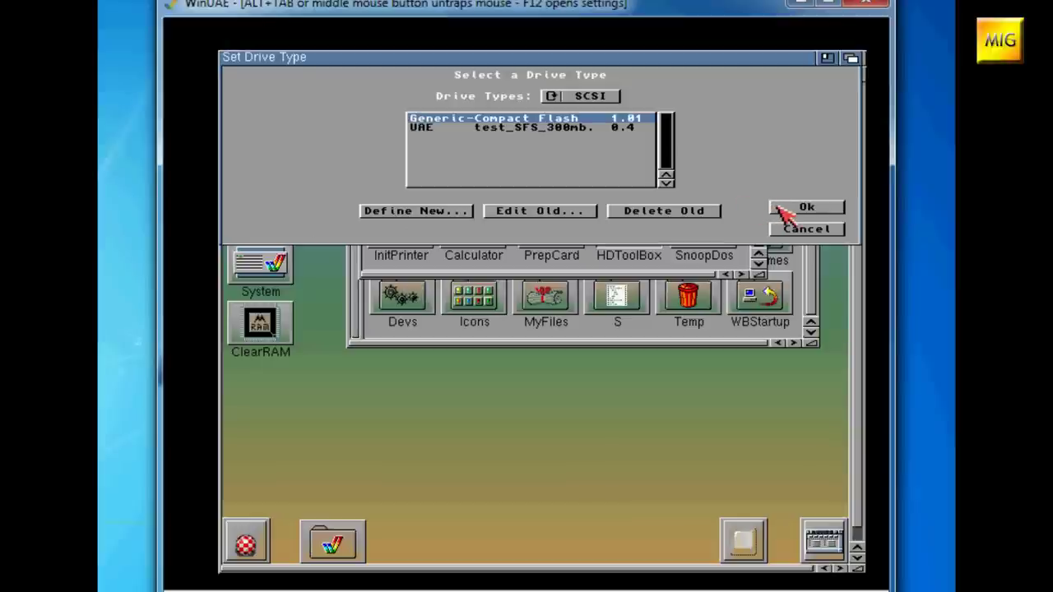
{"action": "left_click", "coordinate": [801, 207]}
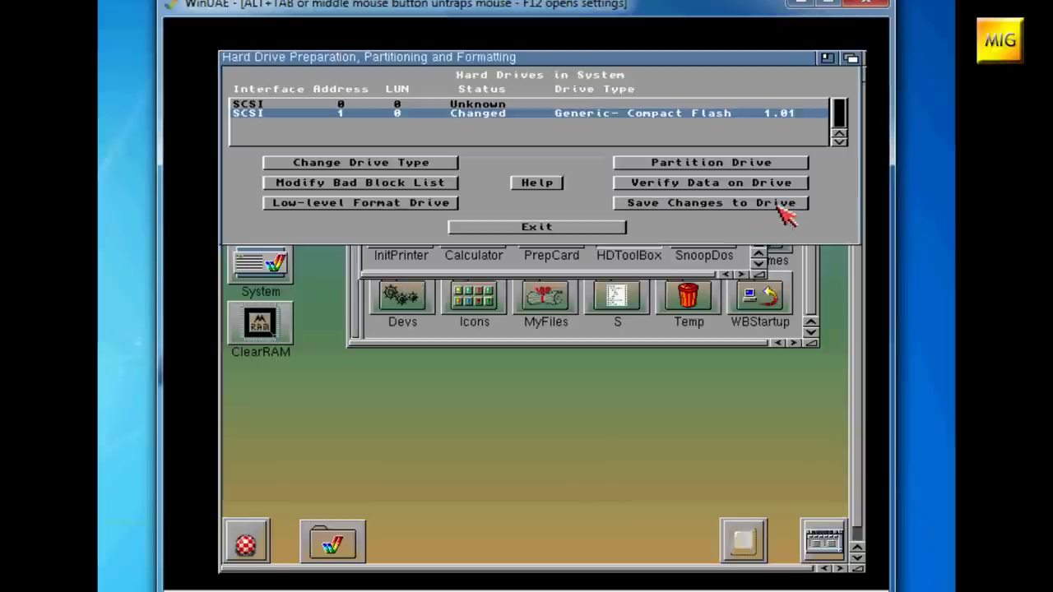
Step: Open the Compact Flash drive's partitioning, delete the first partition and extend the remaining one across the whole drive, 994 Meg
{"action": "left_click", "coordinate": [678, 165]}
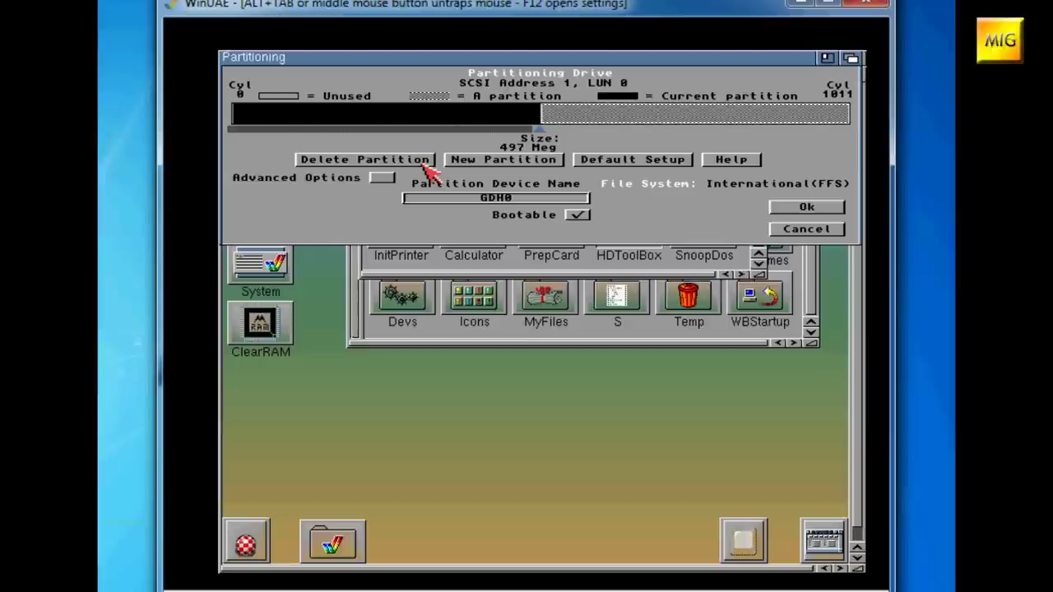
{"action": "left_click", "coordinate": [424, 162]}
{"action": "left_click", "coordinate": [422, 162]}
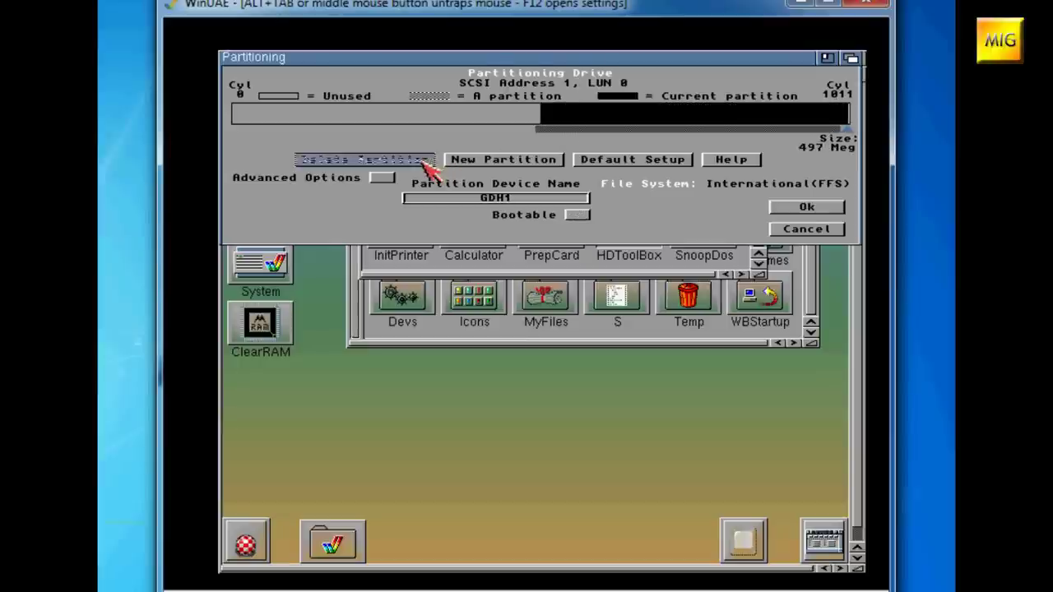
{"action": "left_click_drag", "start_coordinate": [580, 123], "coordinate": [231, 150]}
{"action": "left_click_drag", "start_coordinate": [541, 134], "coordinate": [852, 148]}
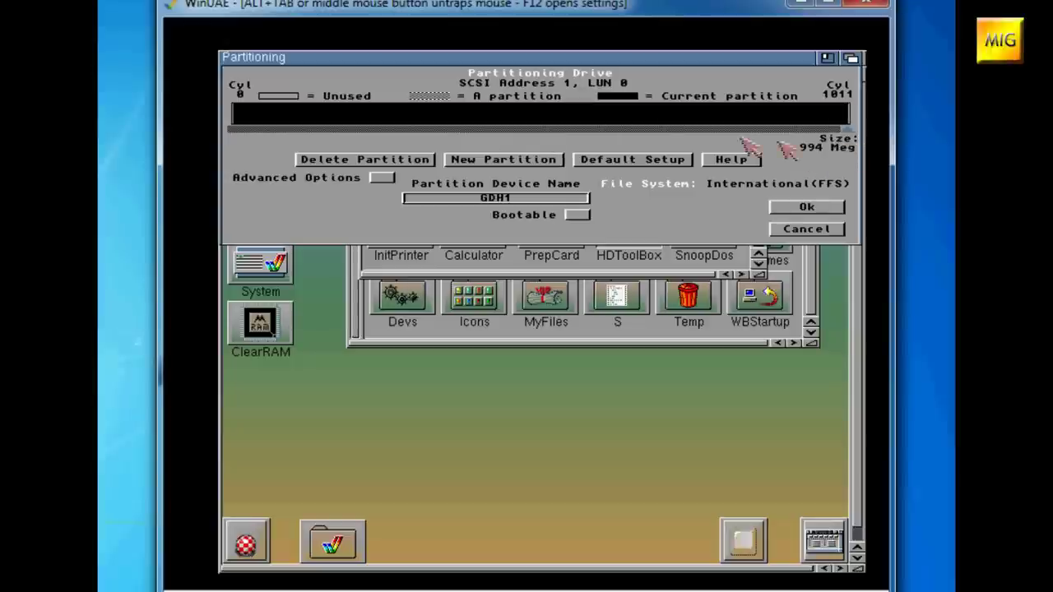
Step: Name the partition SDH0, make it bootable, show the advanced options and accept the partitioning
{"action": "left_click", "coordinate": [491, 199]}
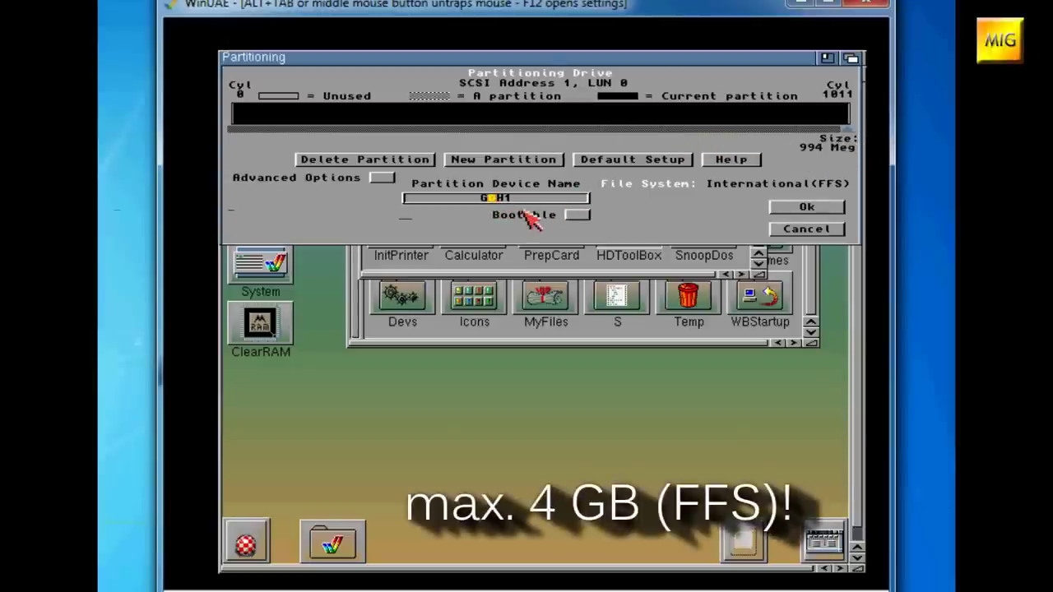
{"action": "type", "text": "S"}
{"action": "key", "text": "Return"}
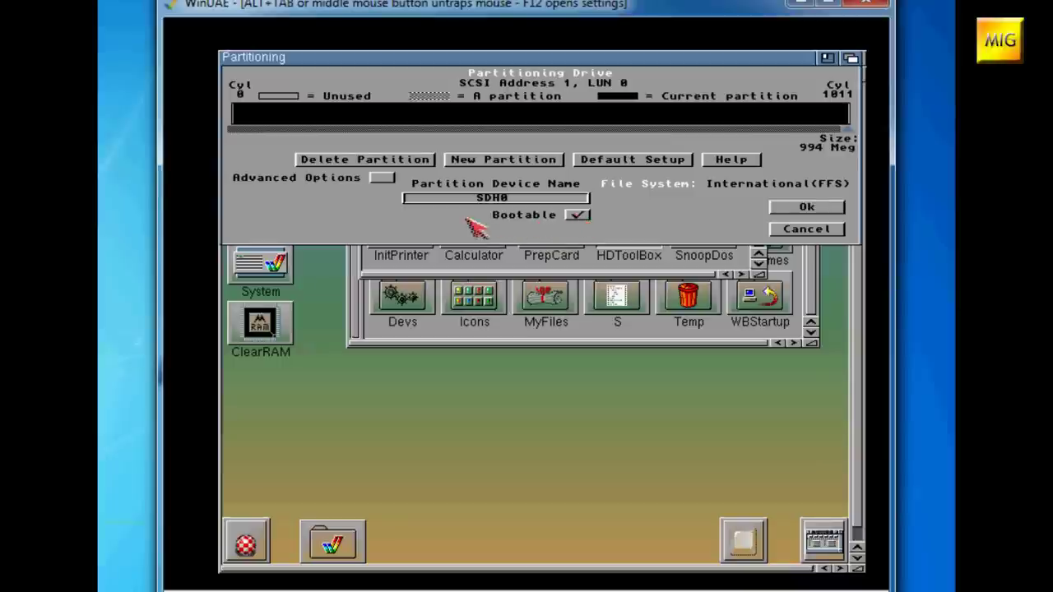
{"action": "left_click", "coordinate": [382, 180]}
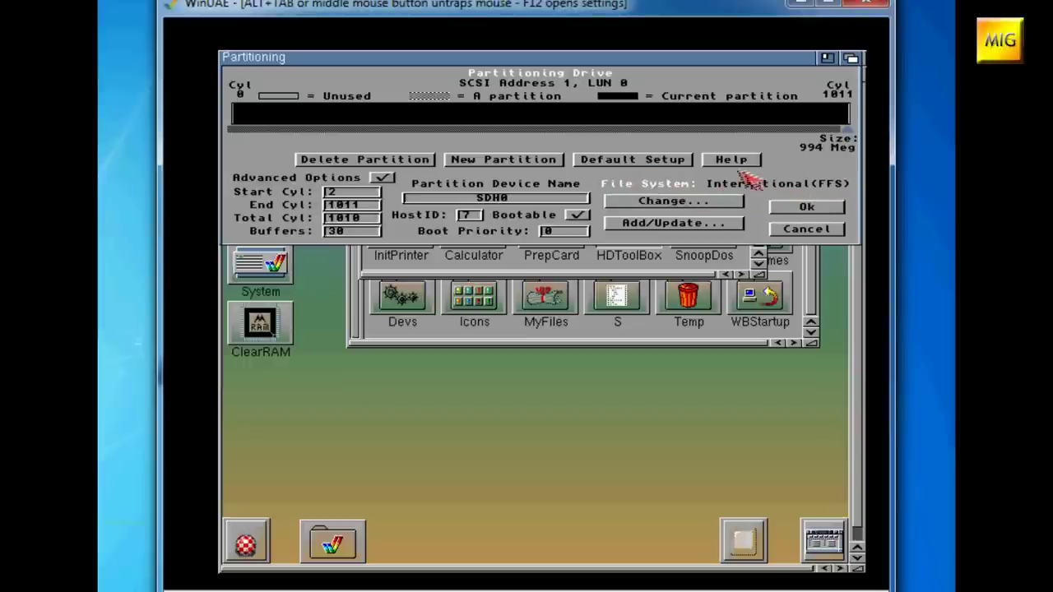
{"action": "left_click", "coordinate": [814, 211]}
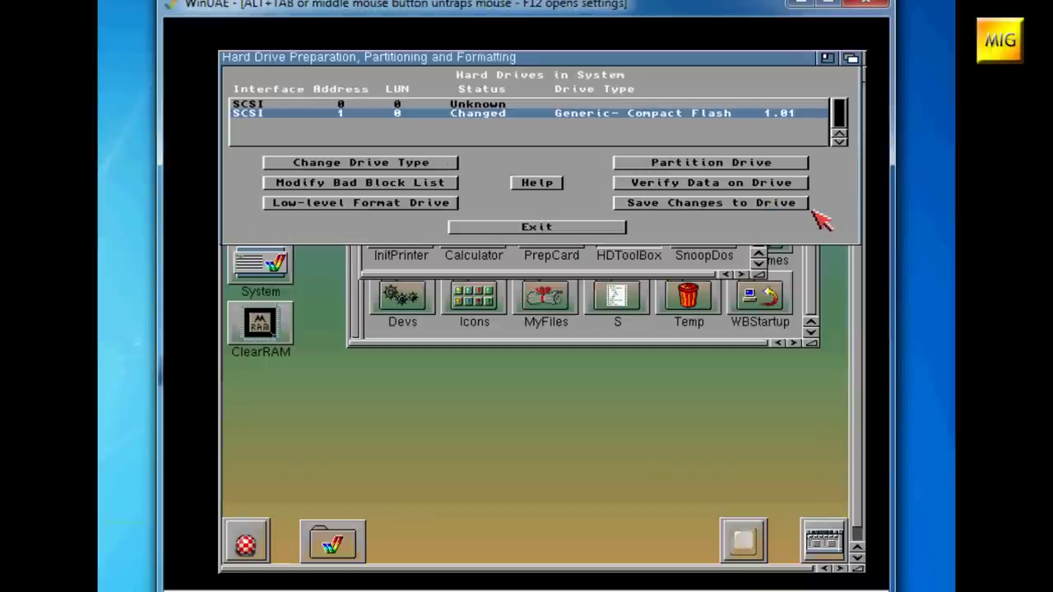
Step: Save the partitioning changes to the Compact Flash drive and exit HDToolBox
{"action": "middle_click", "coordinate": [723, 213]}
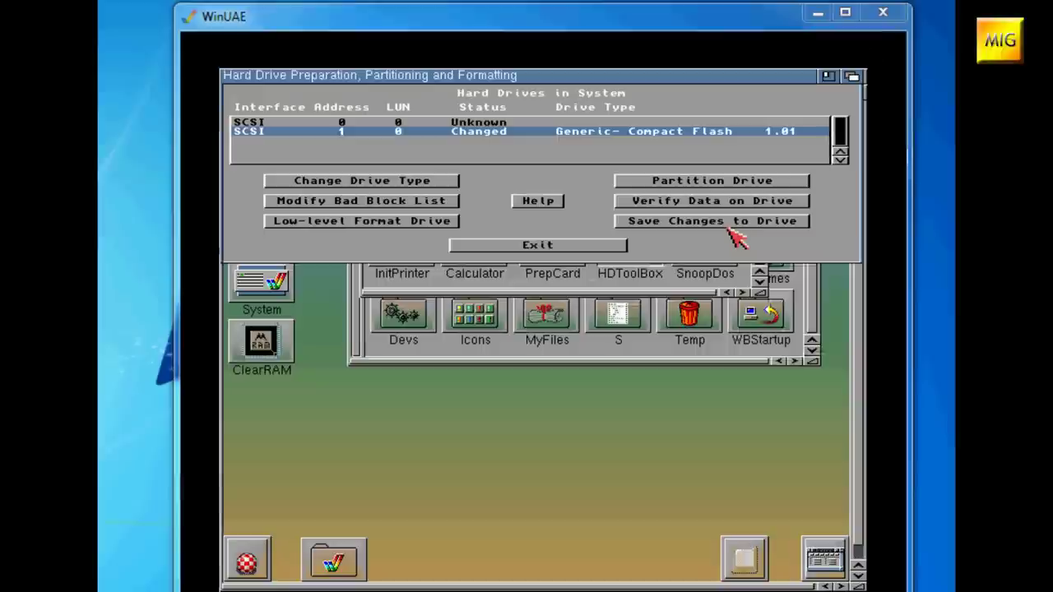
{"action": "left_click", "coordinate": [734, 237]}
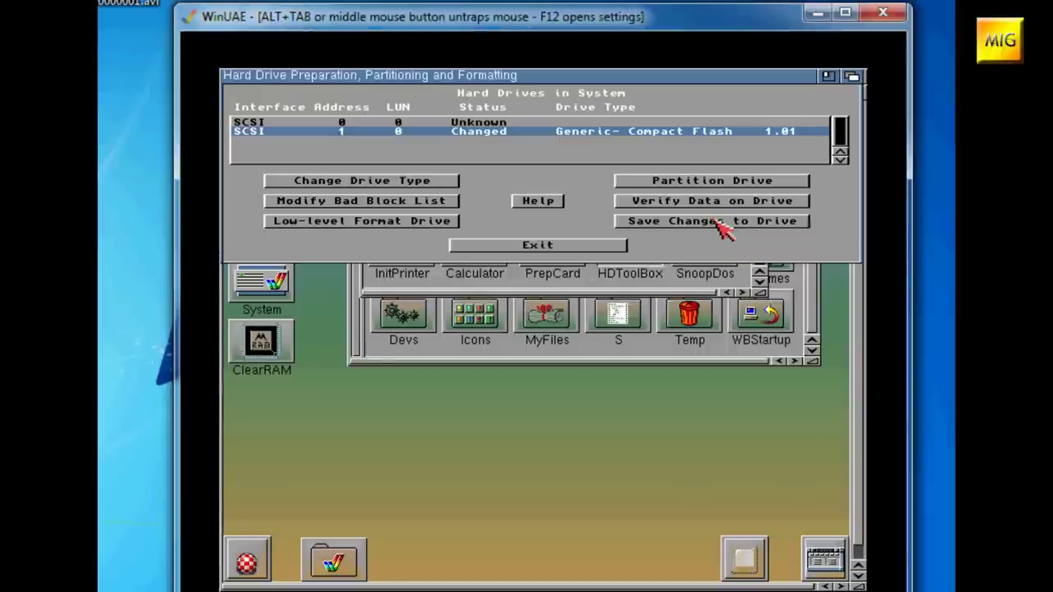
{"action": "left_click", "coordinate": [722, 224]}
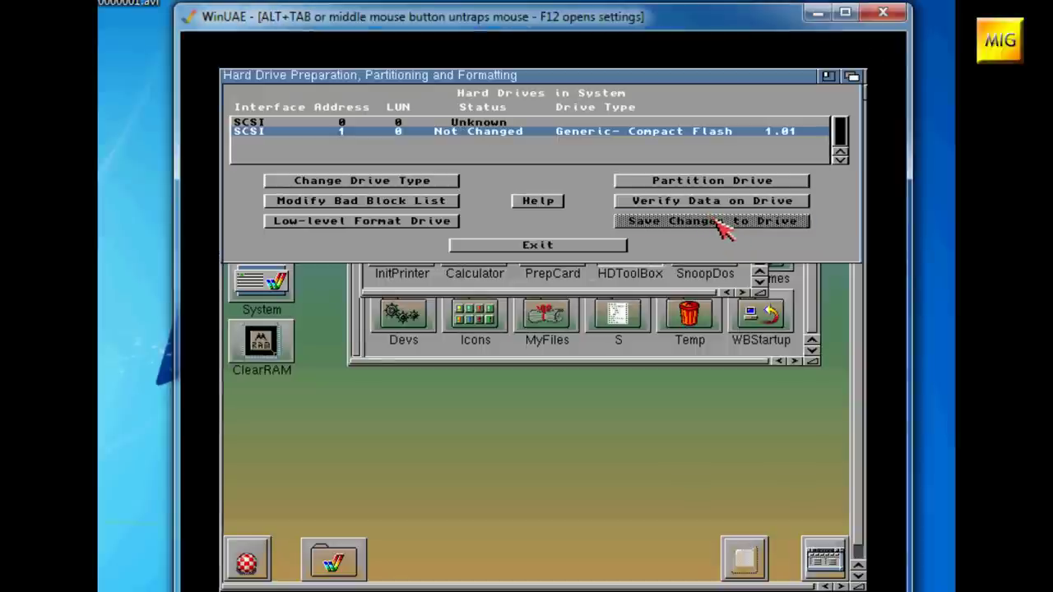
{"action": "left_click", "coordinate": [565, 246]}
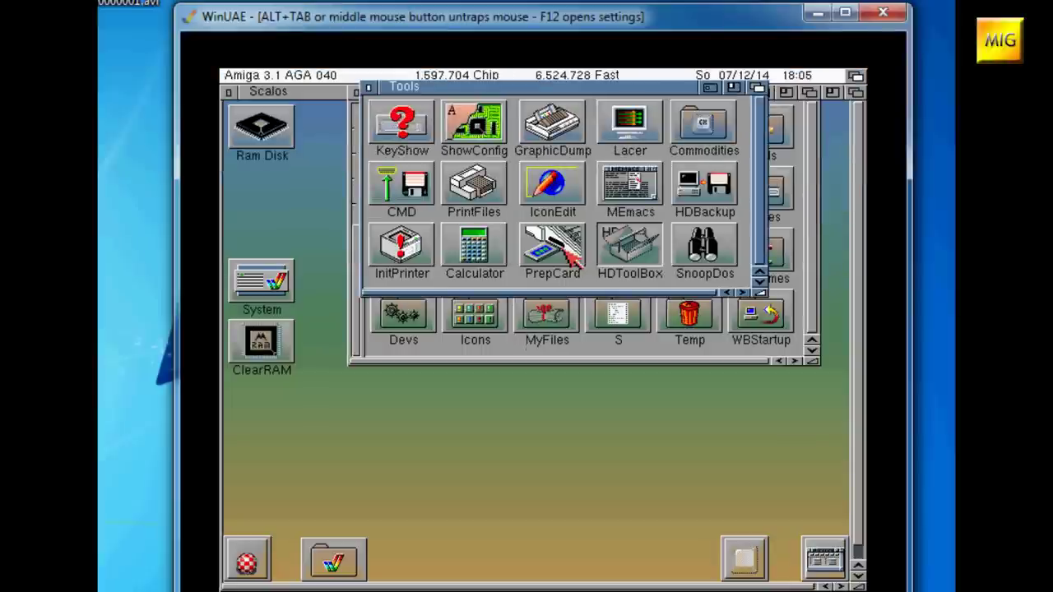
Step: Close the Tools and System drawers and restart the emulated Amiga from the emulator settings
{"action": "left_click", "coordinate": [369, 89]}
{"action": "left_click", "coordinate": [356, 92]}
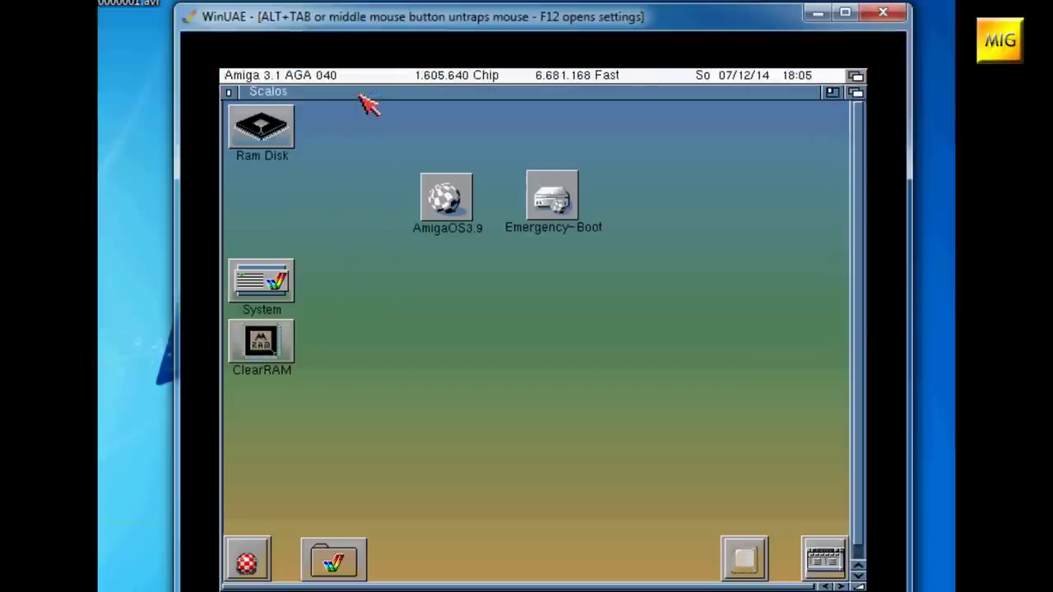
{"action": "key", "text": "F12"}
{"action": "left_click", "coordinate": [184, 577]}
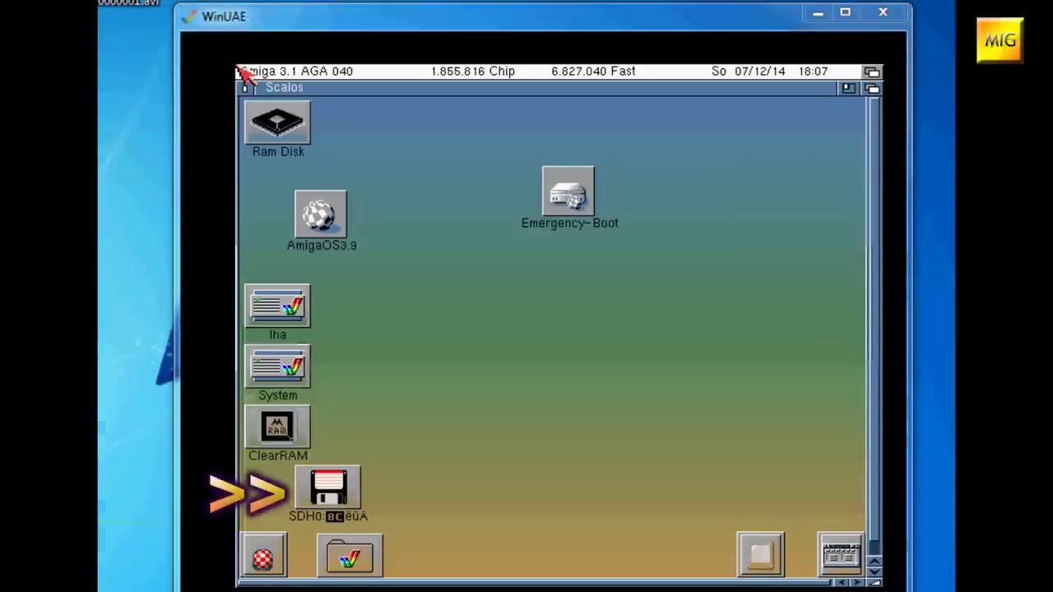
Step: Open the lha volume and display its contents as a text list
{"action": "left_click", "coordinate": [240, 69]}
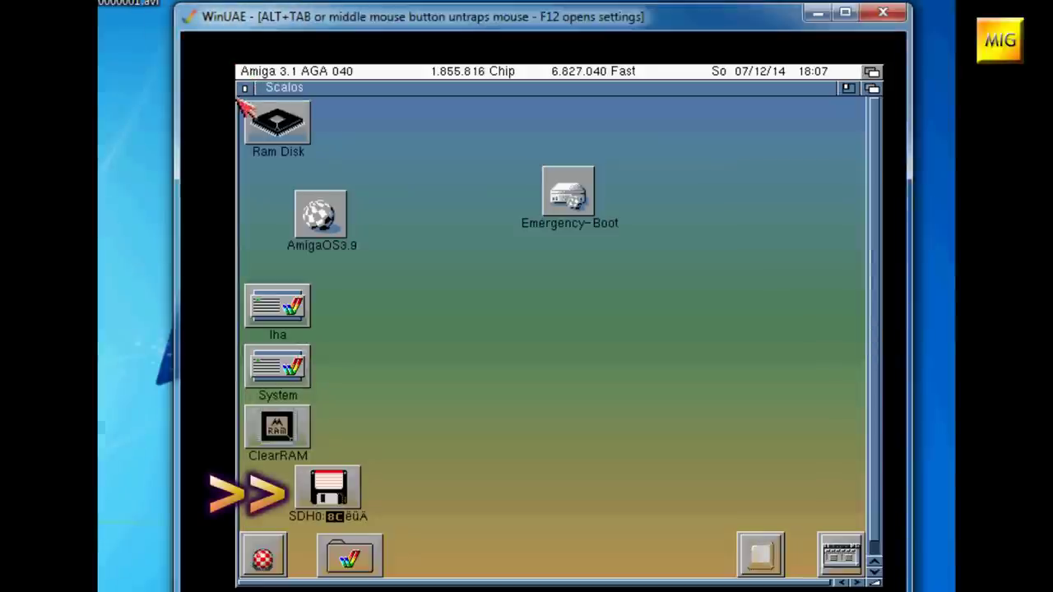
{"action": "double_click", "coordinate": [287, 301]}
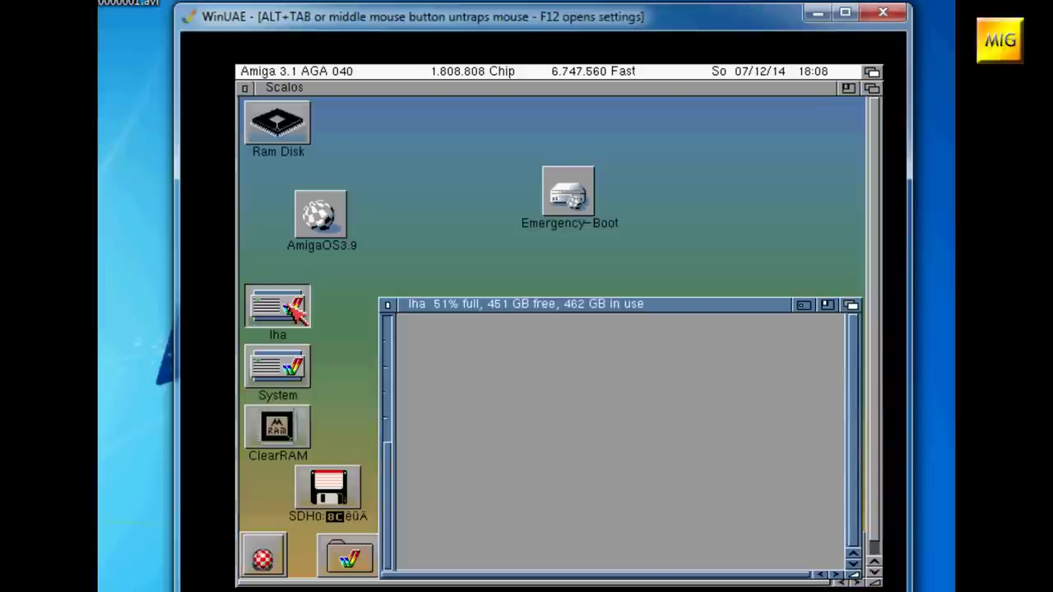
{"action": "right_click", "coordinate": [526, 350]}
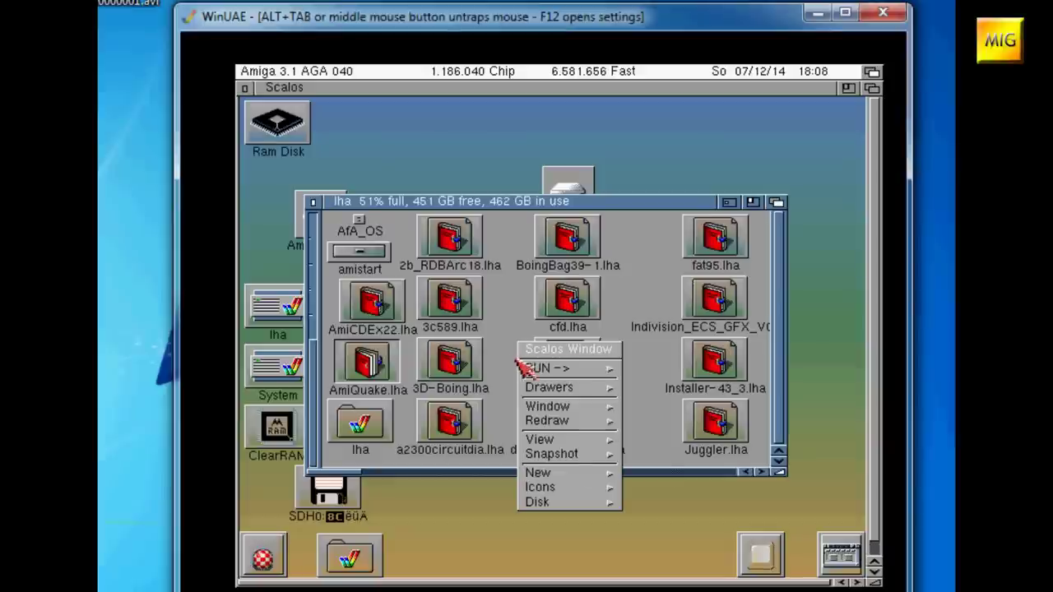
{"action": "mouse_move", "coordinate": [563, 414]}
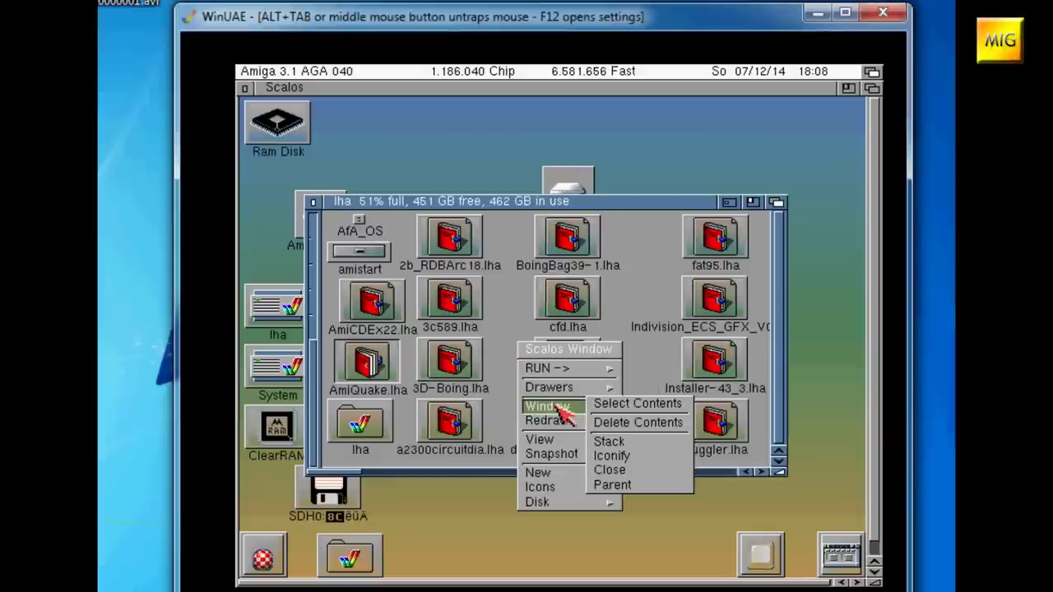
{"action": "mouse_move", "coordinate": [570, 455]}
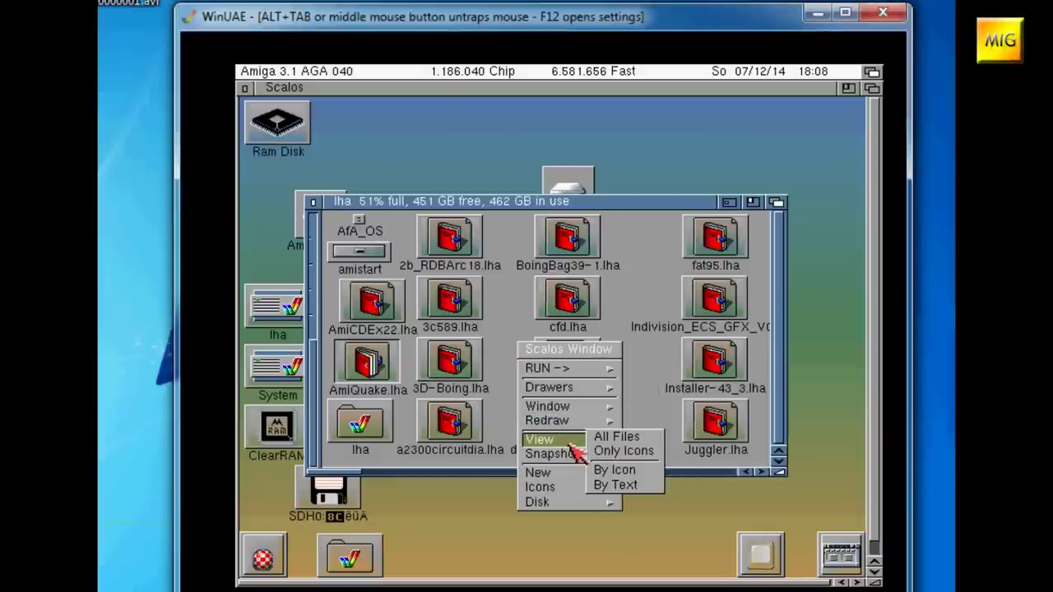
{"action": "right_click", "coordinate": [615, 484]}
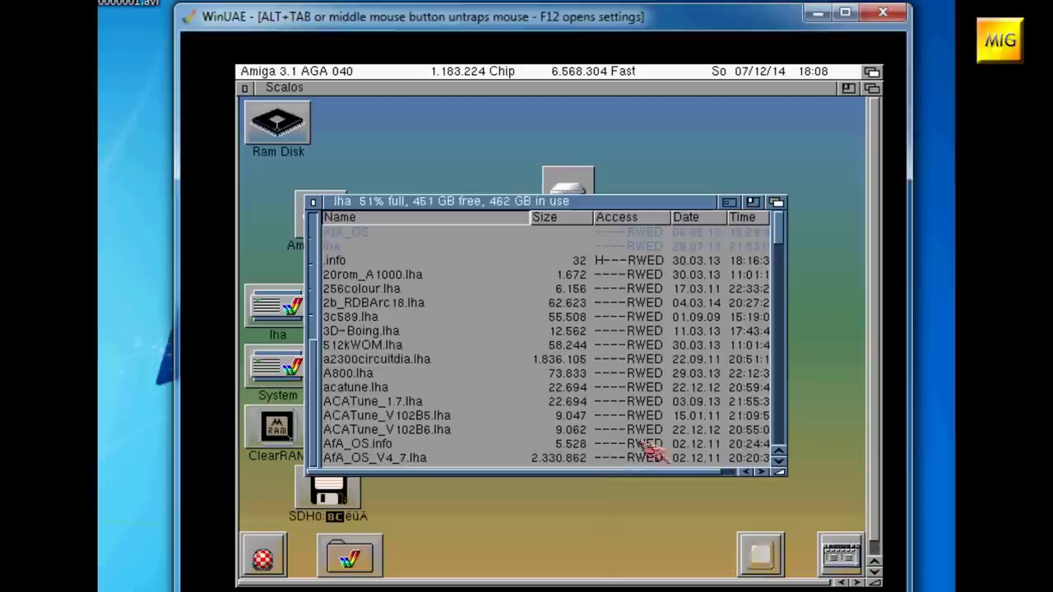
Step: Copy SFS.lha and fat95.lha from the lha volume to the Ram Disk, and close the lha listing
{"action": "left_click_drag", "start_coordinate": [779, 236], "coordinate": [794, 411]}
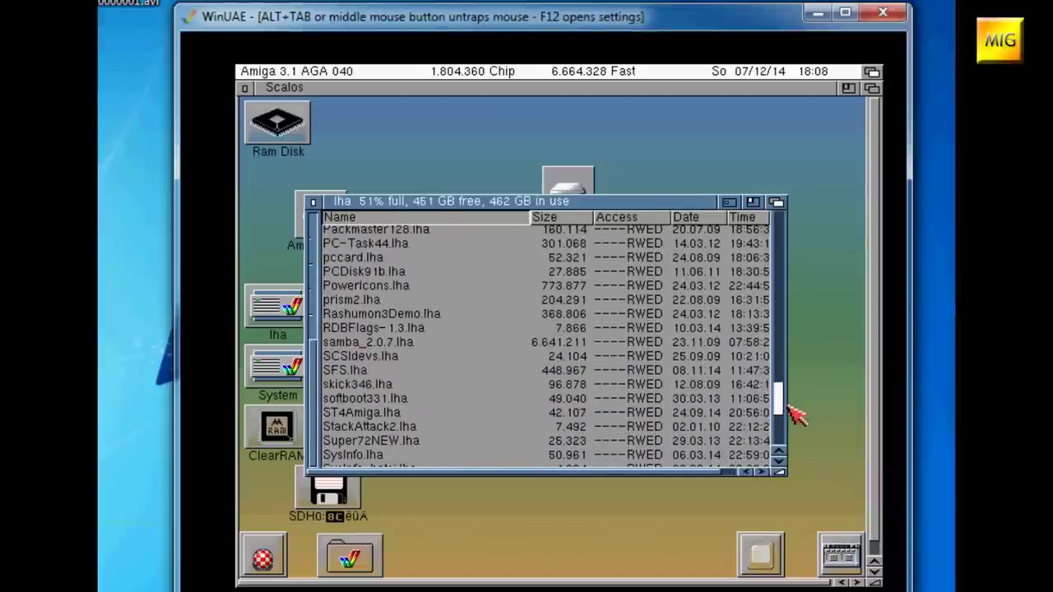
{"action": "left_click", "coordinate": [366, 371]}
{"action": "left_click_drag", "start_coordinate": [388, 372], "coordinate": [289, 121]}
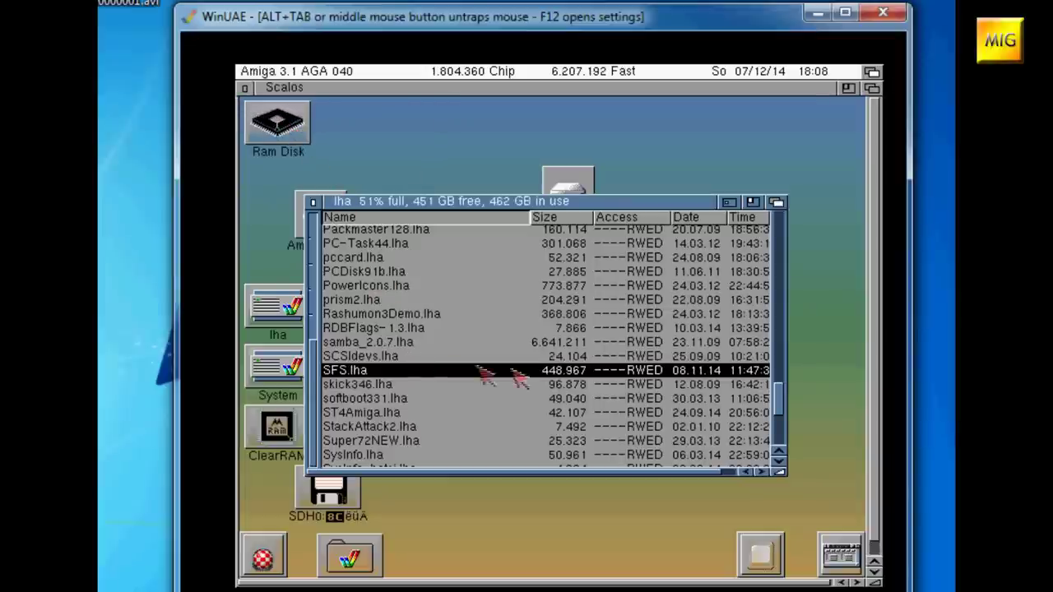
{"action": "left_click_drag", "start_coordinate": [775, 405], "coordinate": [764, 334]}
{"action": "left_click_drag", "start_coordinate": [357, 346], "coordinate": [279, 135]}
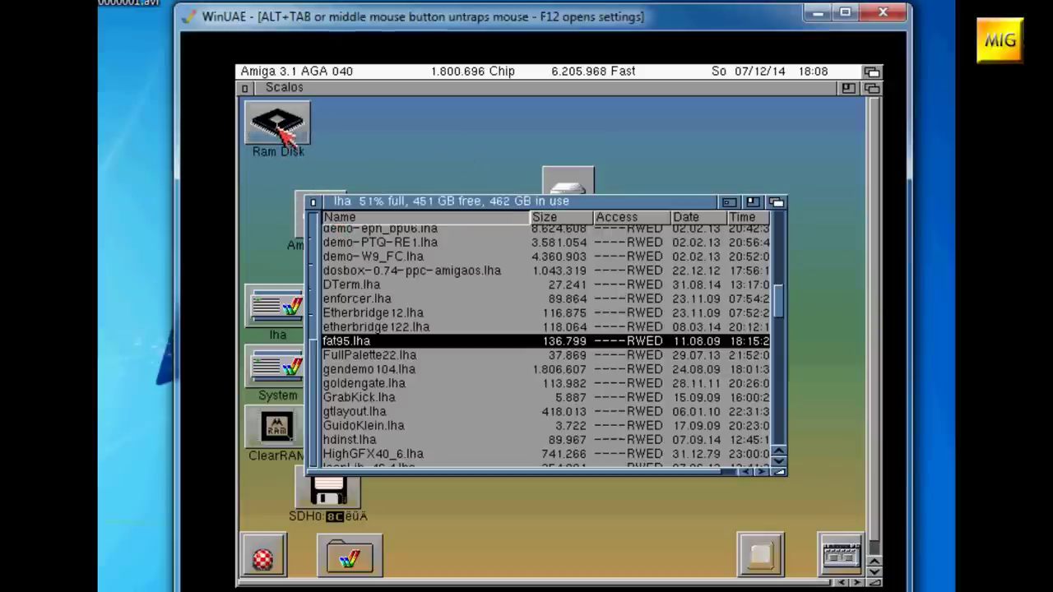
{"action": "left_click", "coordinate": [313, 202]}
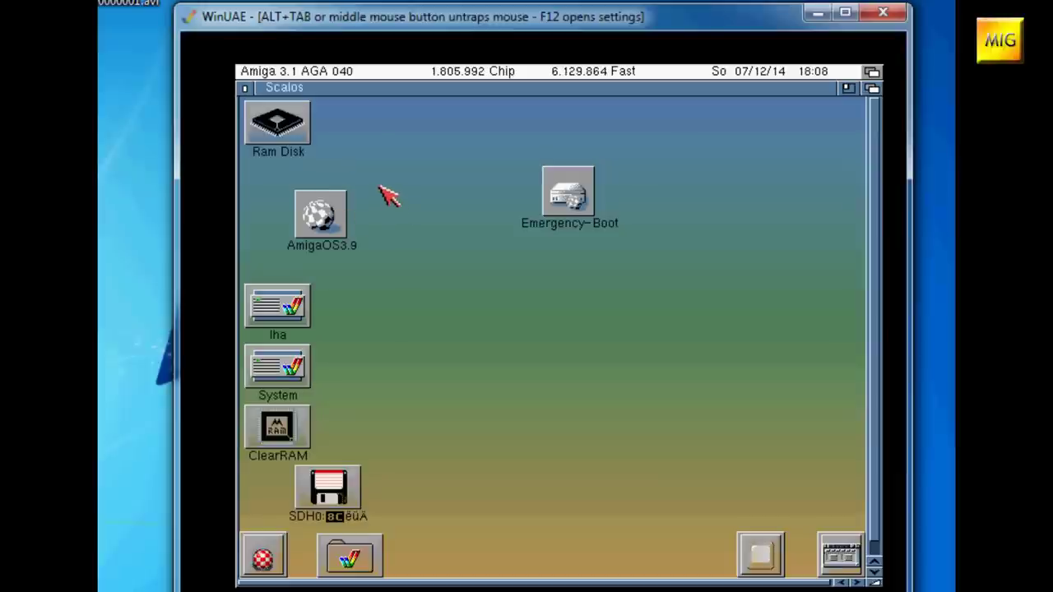
Step: Open SFS.lha from the Ram Disk, extract the whole archive to the default path and close the archiver
{"action": "double_click", "coordinate": [291, 137]}
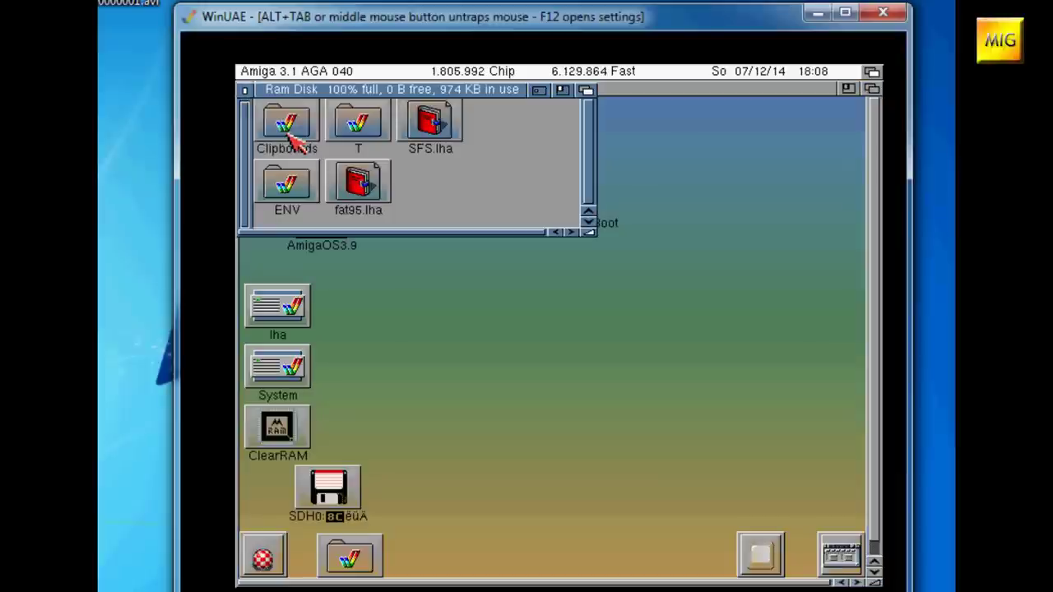
{"action": "double_click", "coordinate": [444, 132]}
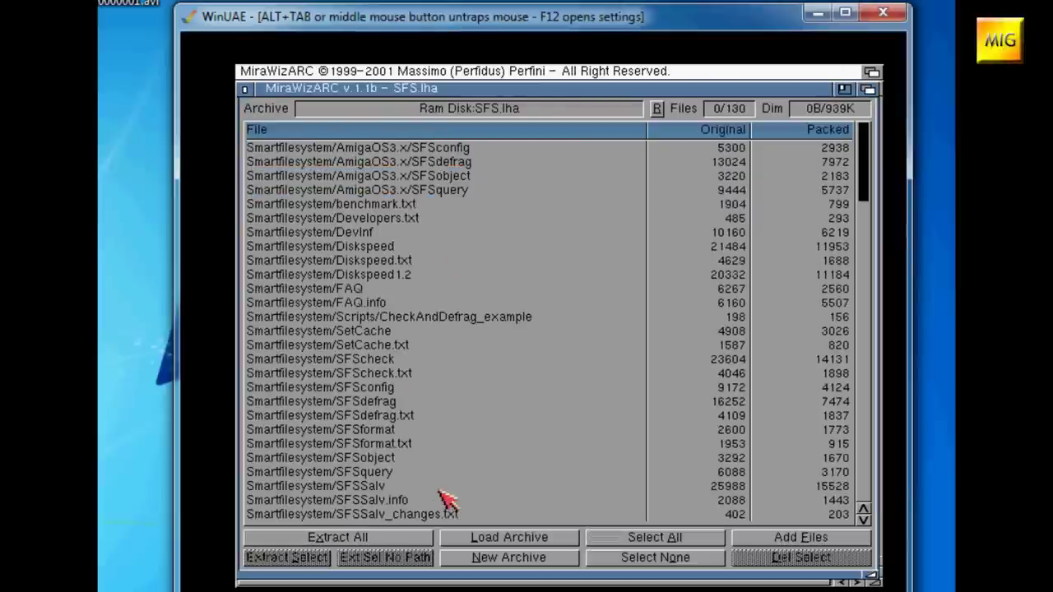
{"action": "left_click", "coordinate": [407, 539]}
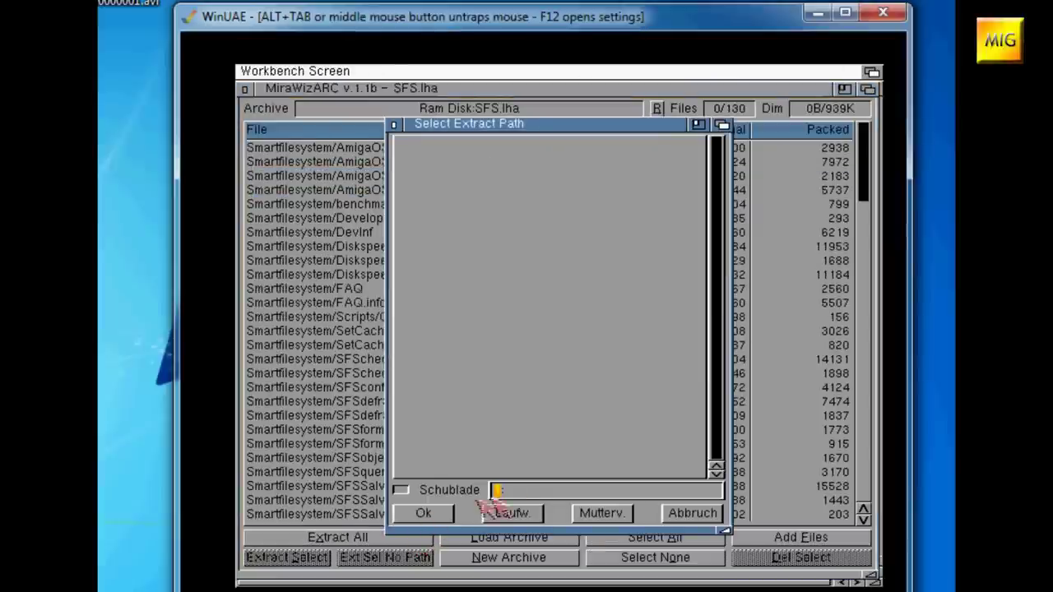
{"action": "left_click", "coordinate": [444, 514]}
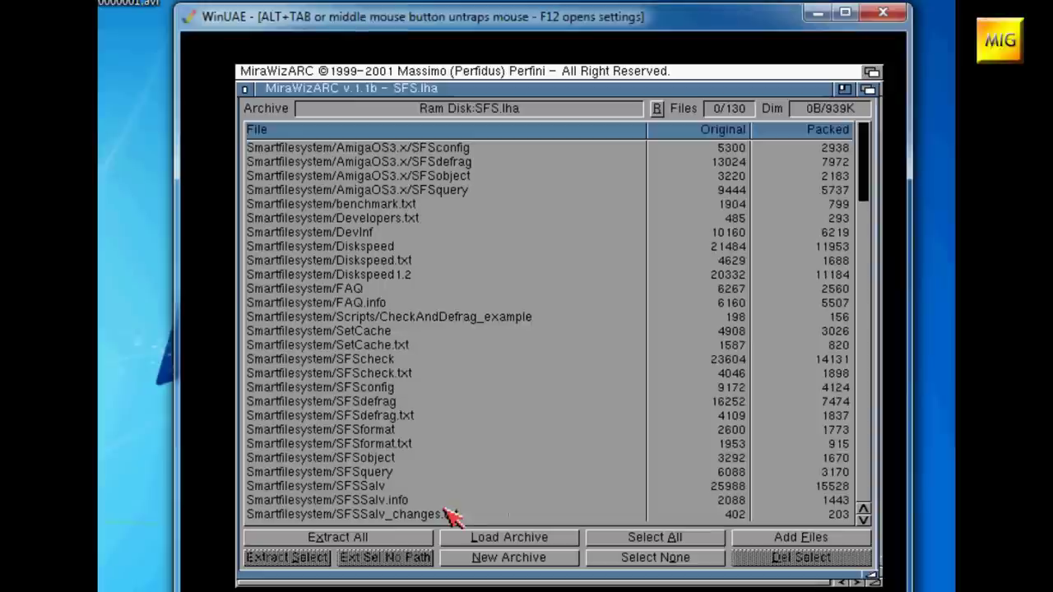
{"action": "left_click", "coordinate": [245, 89]}
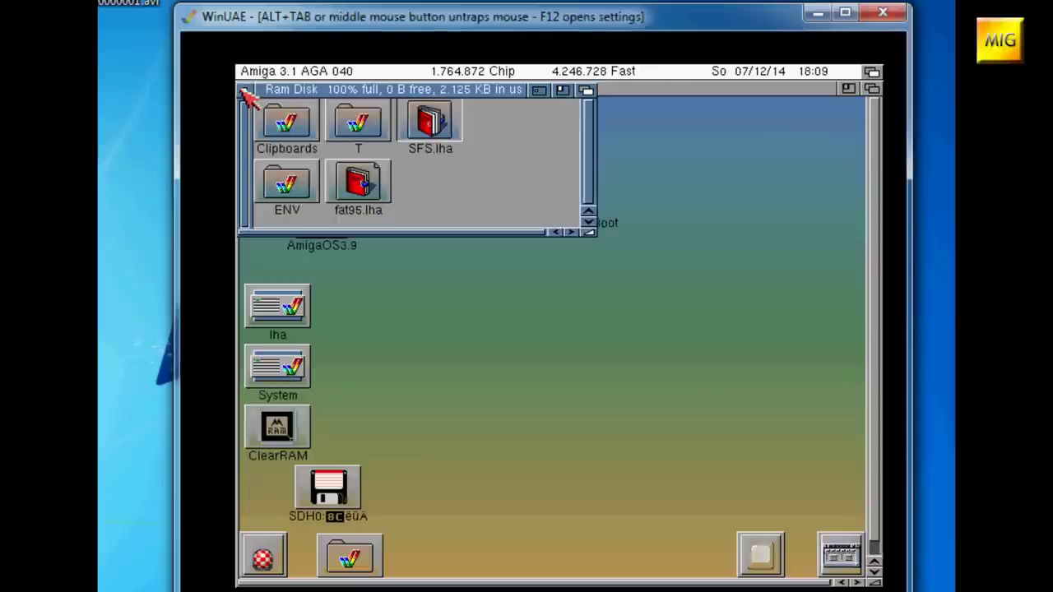
Step: Move the SmartFilesystem file from the L drawer in T/Smartfilesystem/AmigaOS3.x to the Ram Disk
{"action": "double_click", "coordinate": [359, 122]}
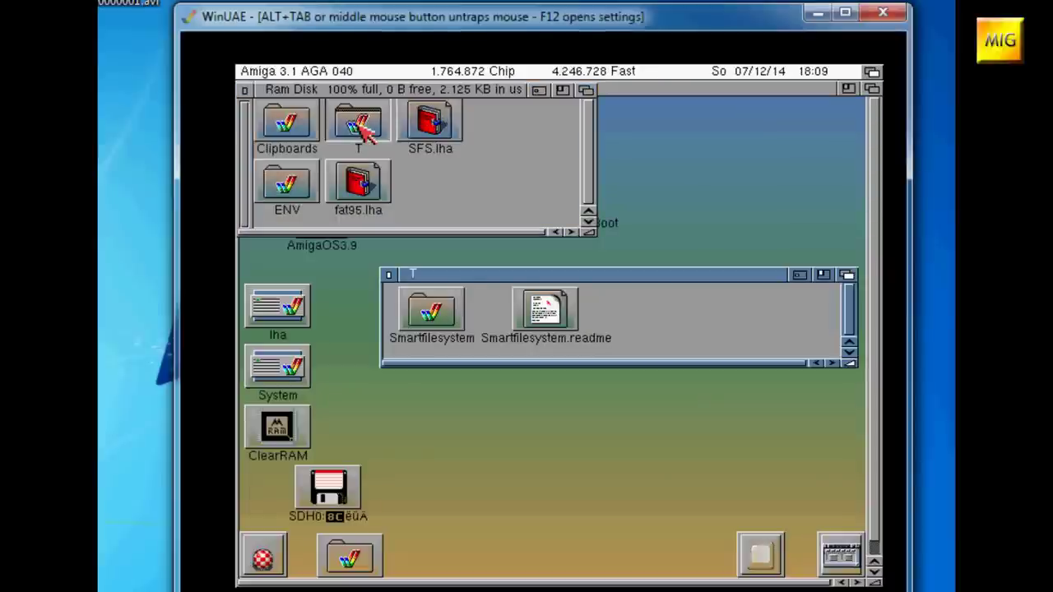
{"action": "double_click", "coordinate": [448, 319]}
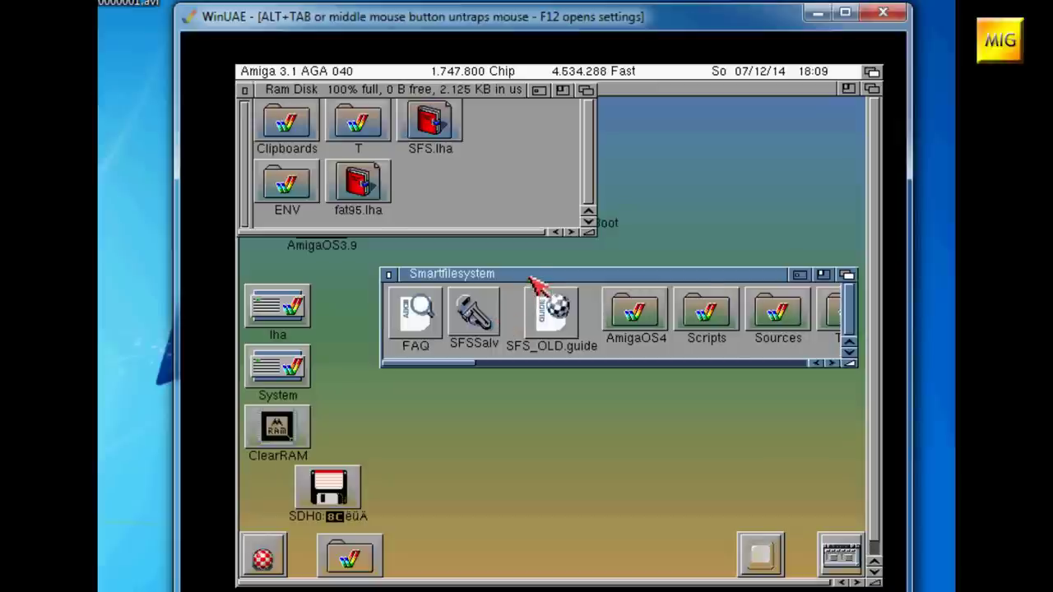
{"action": "left_click_drag", "start_coordinate": [531, 277], "coordinate": [476, 235]}
{"action": "left_click_drag", "start_coordinate": [424, 321], "coordinate": [752, 329]}
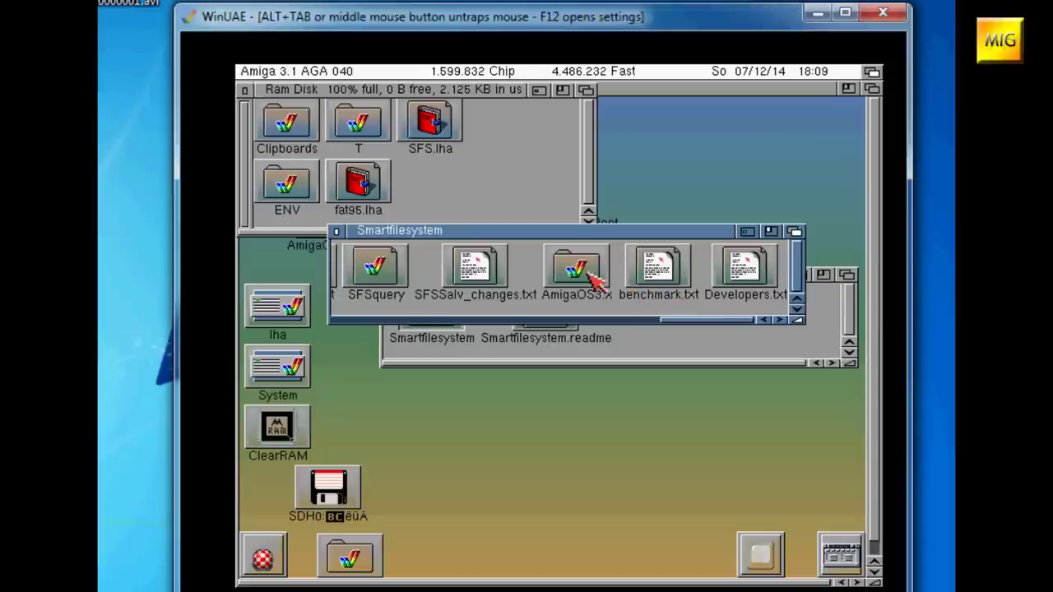
{"action": "double_click", "coordinate": [594, 280]}
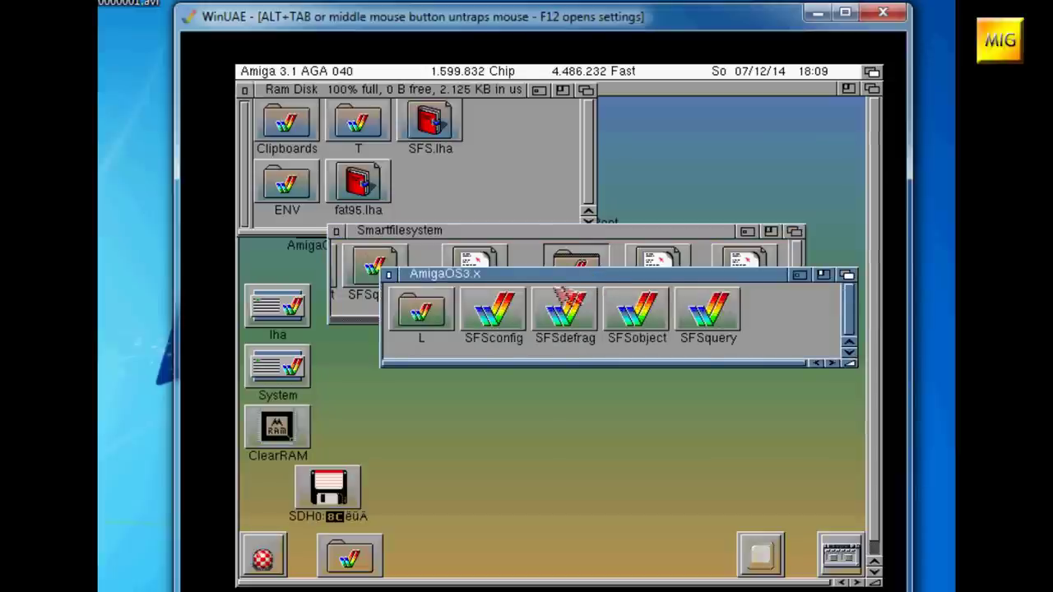
{"action": "double_click", "coordinate": [432, 323]}
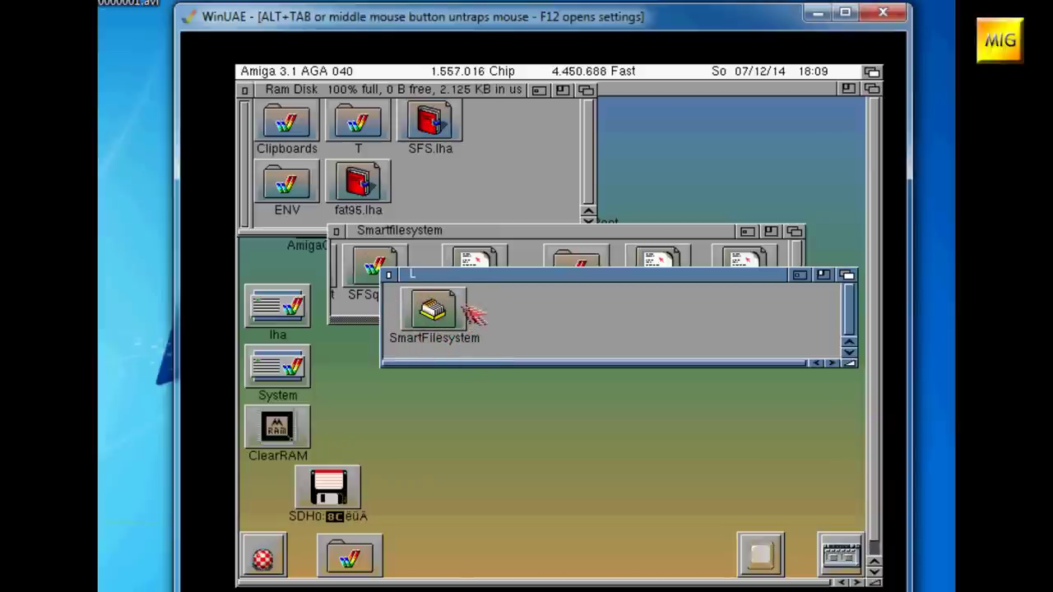
{"action": "left_click_drag", "start_coordinate": [434, 306], "coordinate": [465, 195]}
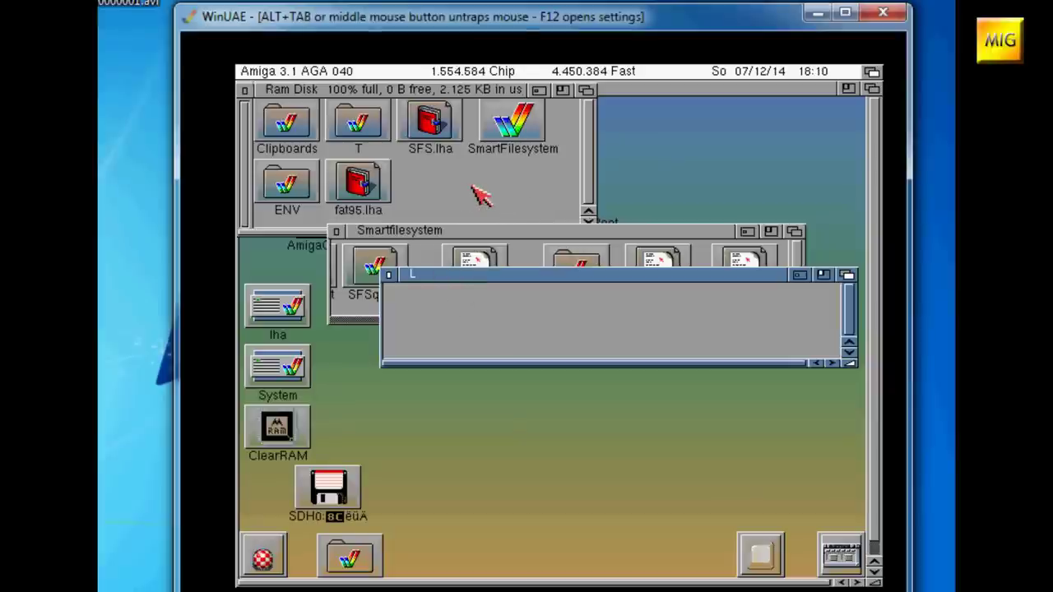
Step: Close all open drawer windows including the Ram Disk, and move the SDH0 icon to a free area of the desktop
{"action": "left_click", "coordinate": [387, 274]}
{"action": "left_click", "coordinate": [388, 275]}
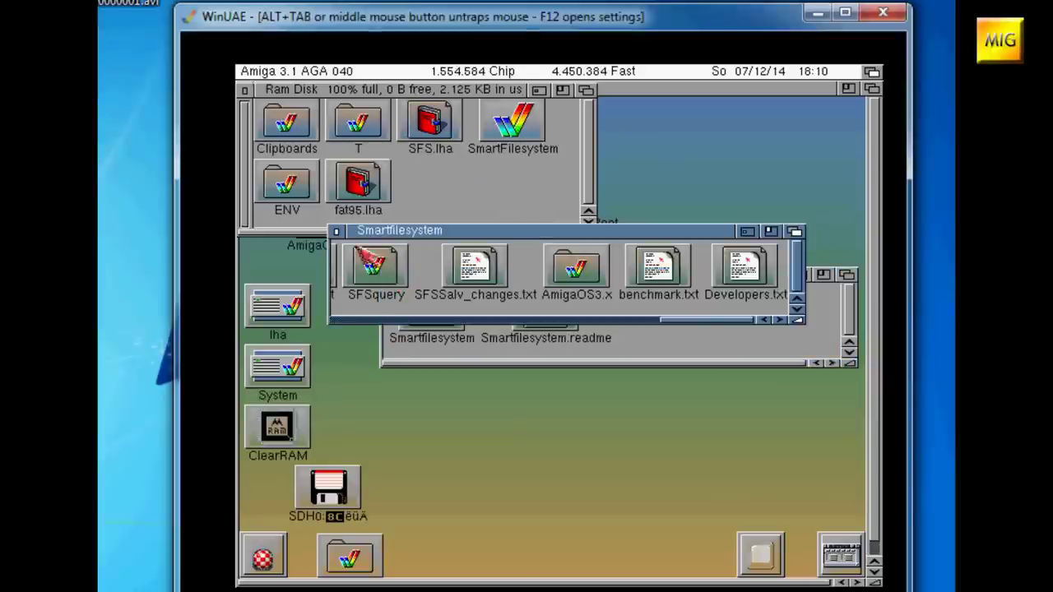
{"action": "left_click", "coordinate": [336, 232]}
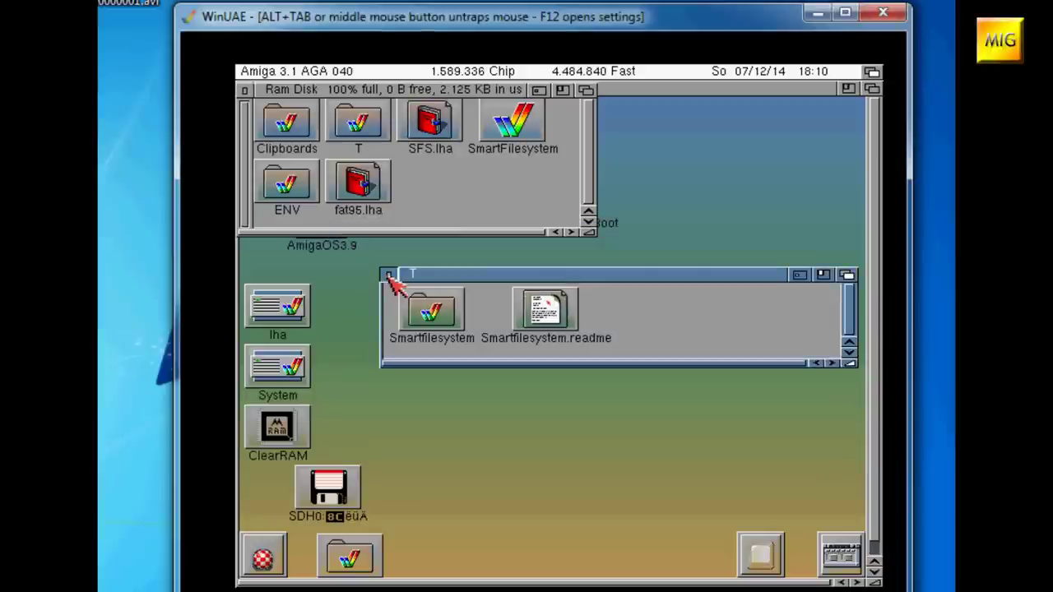
{"action": "left_click", "coordinate": [389, 274]}
{"action": "left_click_drag", "start_coordinate": [343, 500], "coordinate": [444, 329]}
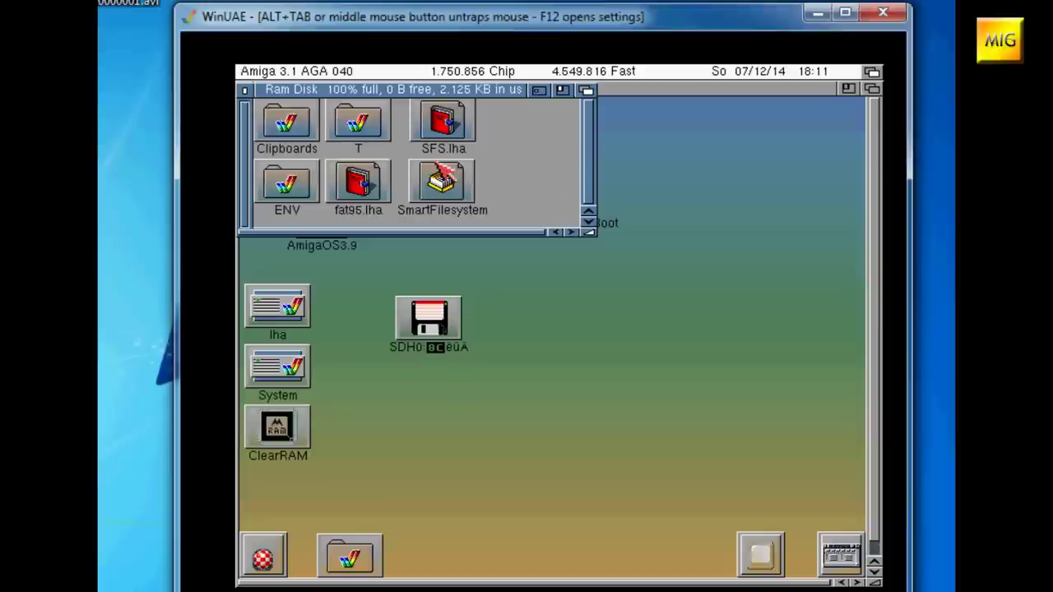
{"action": "left_click", "coordinate": [245, 90]}
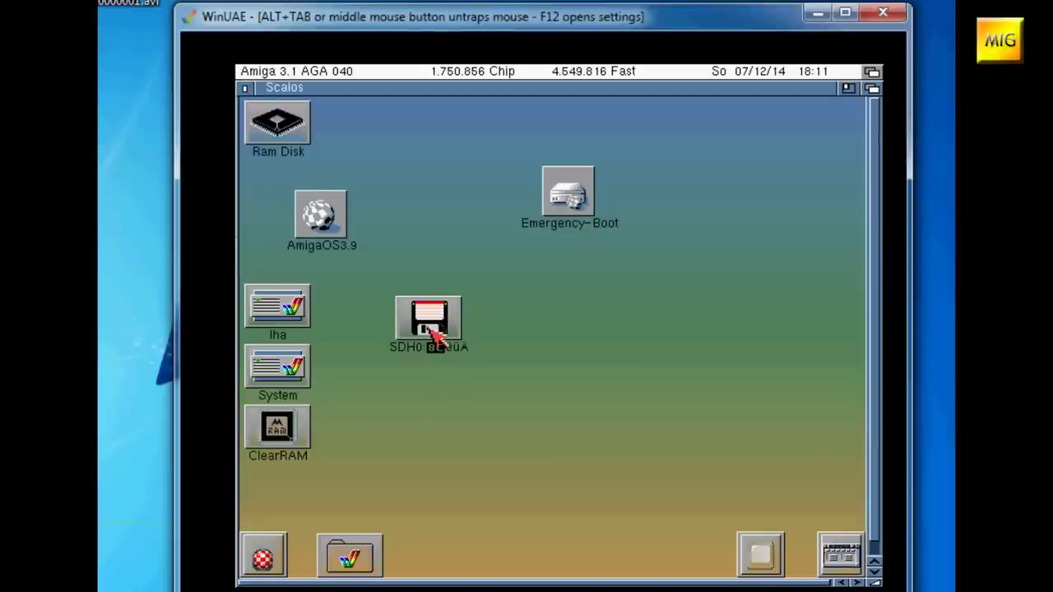
Step: Quick format SDH0 with the volume name AmigaOS3.9 and International Mode disabled, and move its icon to a free desktop area
{"action": "right_click", "coordinate": [443, 312]}
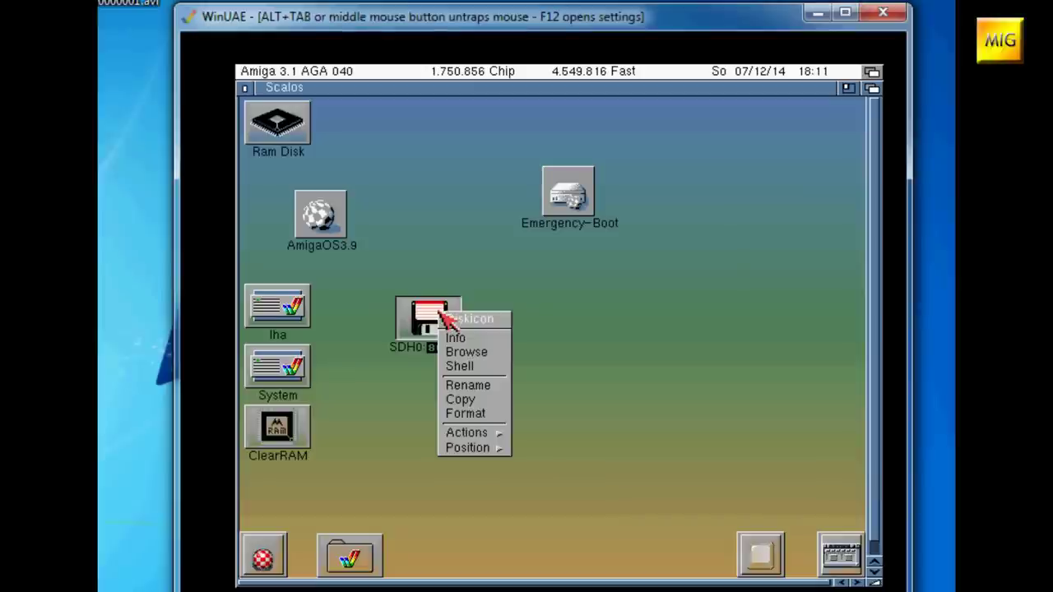
{"action": "left_click", "coordinate": [483, 415]}
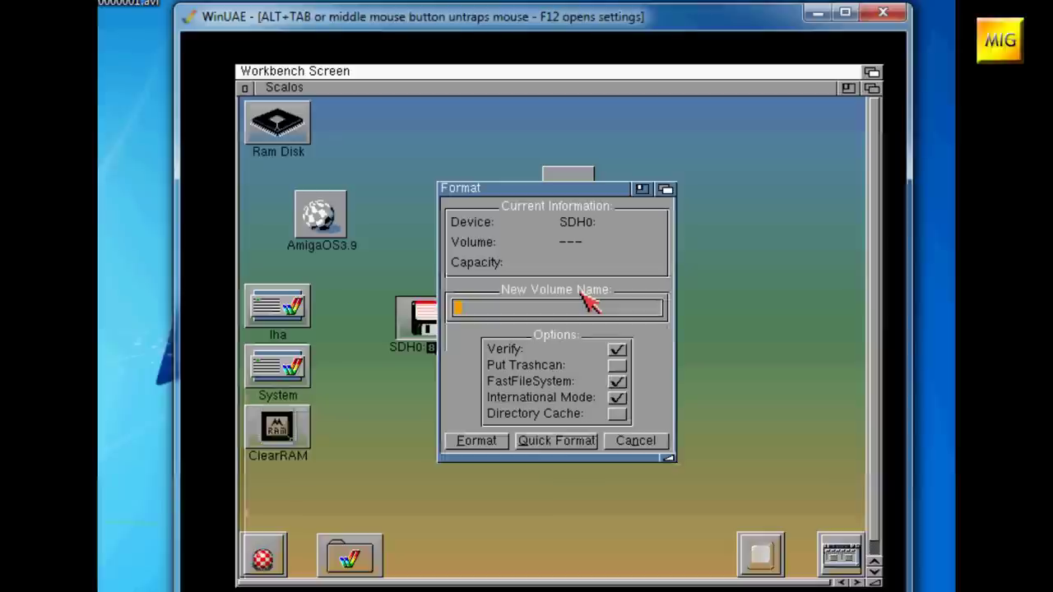
{"action": "type", "text": "AmigaOS3.9"}
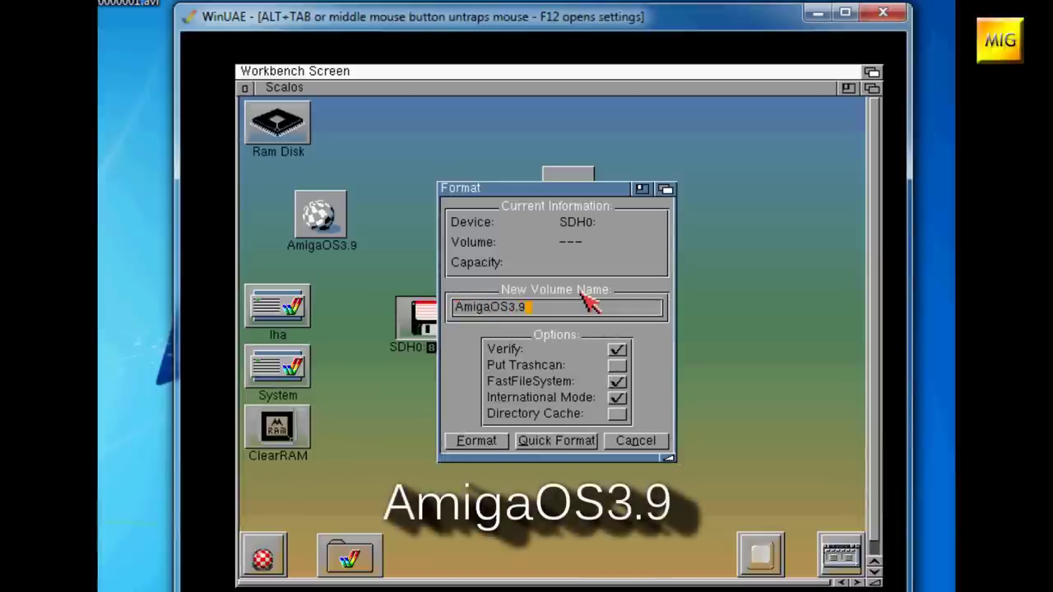
{"action": "key", "text": "Return"}
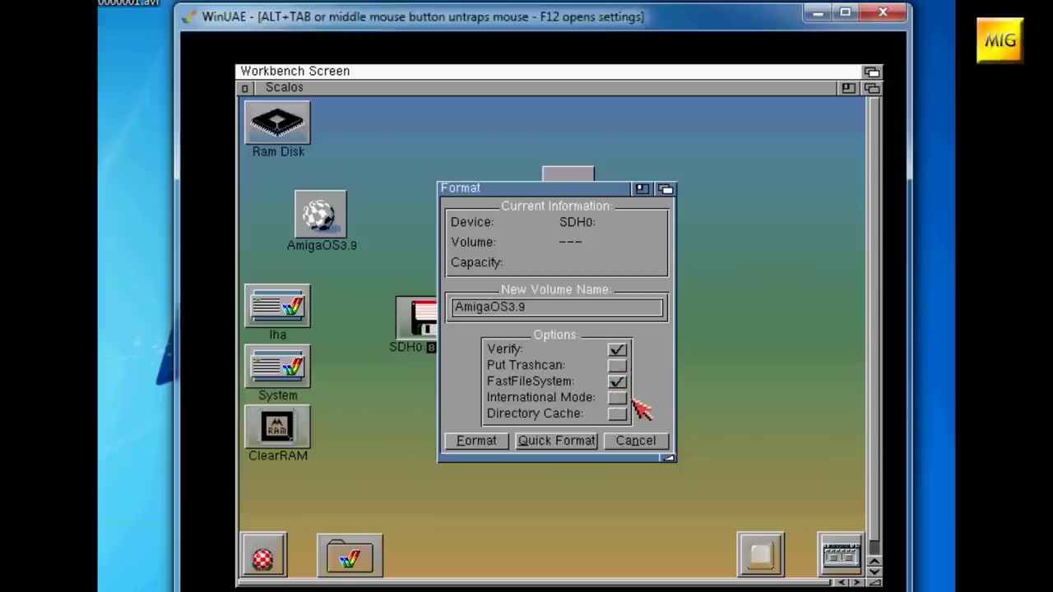
{"action": "left_click", "coordinate": [556, 444]}
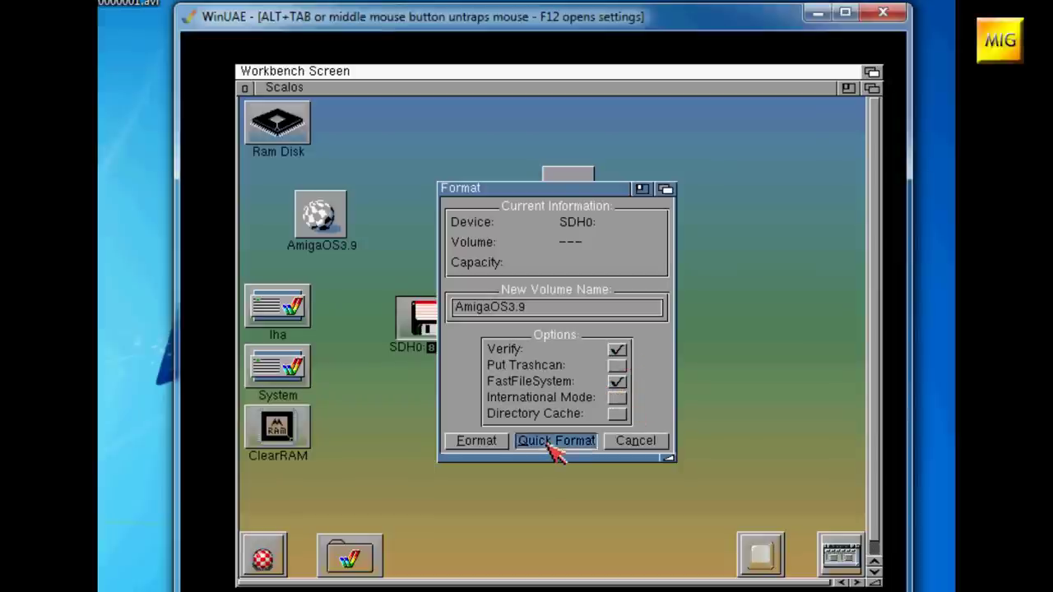
{"action": "left_click", "coordinate": [495, 355]}
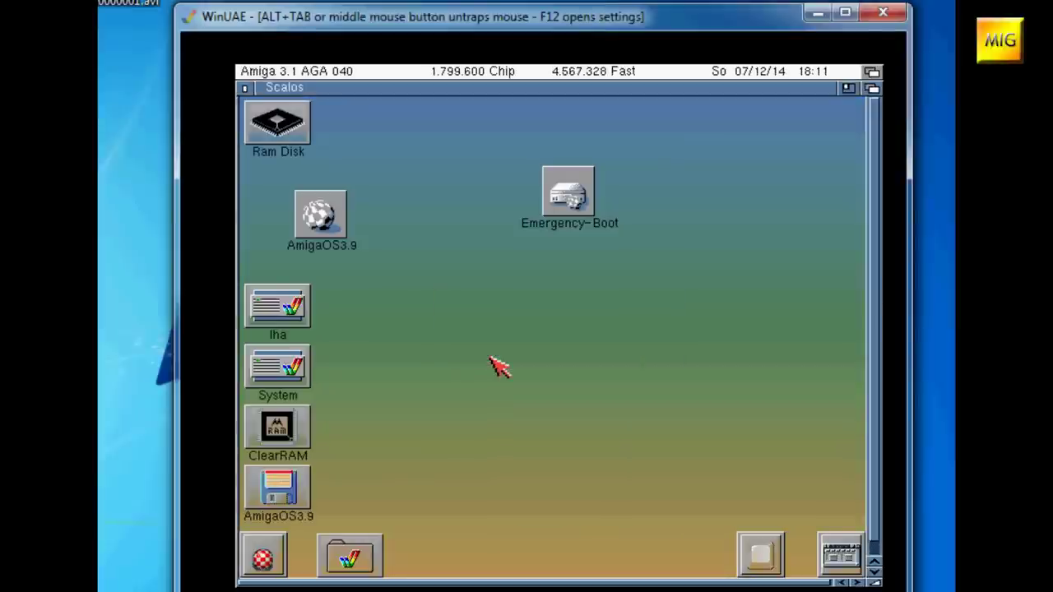
{"action": "left_click_drag", "start_coordinate": [305, 493], "coordinate": [489, 370]}
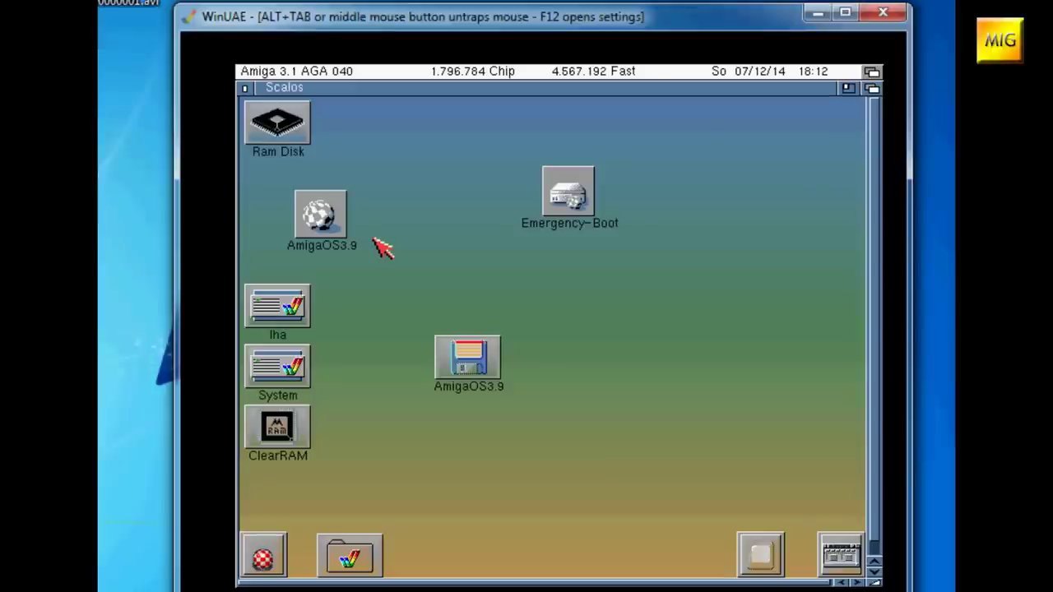
Step: Start Directory Opus from the desktop and list the sdh0: partition in the first file pane
{"action": "right_click", "coordinate": [425, 279]}
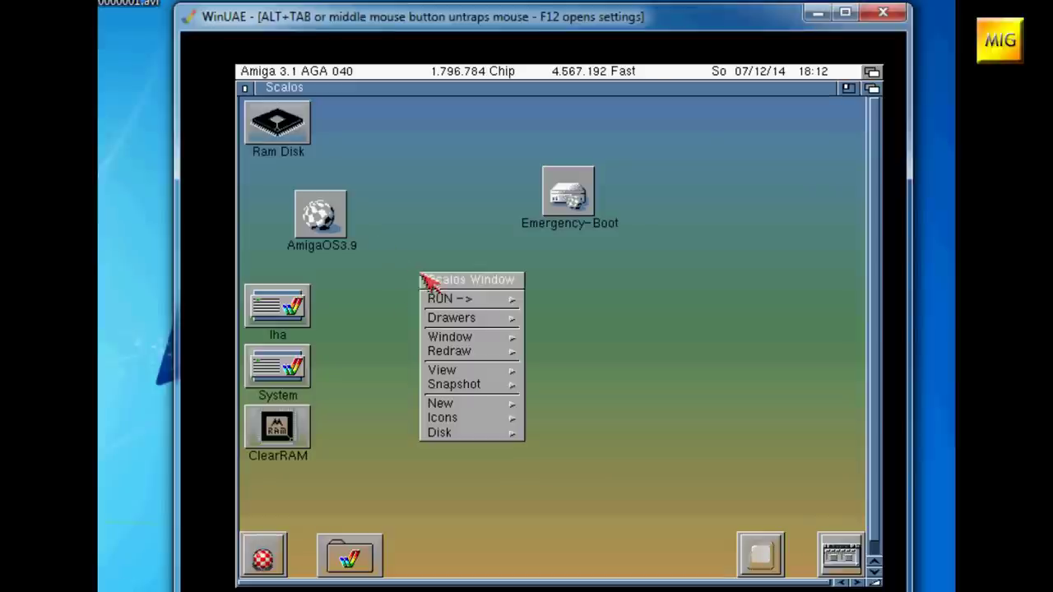
{"action": "mouse_move", "coordinate": [441, 300]}
{"action": "left_click", "coordinate": [505, 296]}
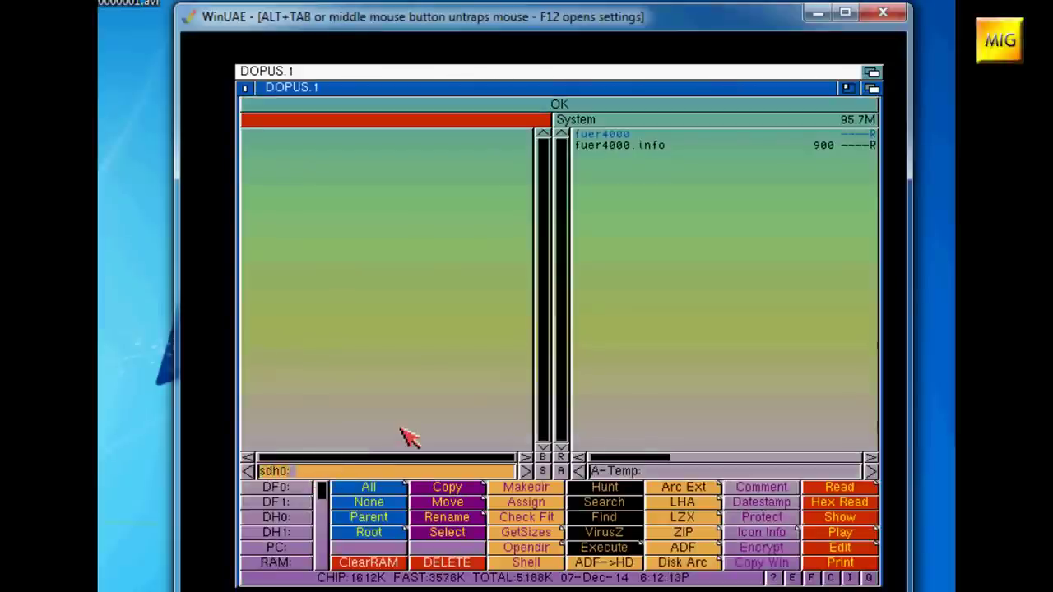
{"action": "key", "text": "Return"}
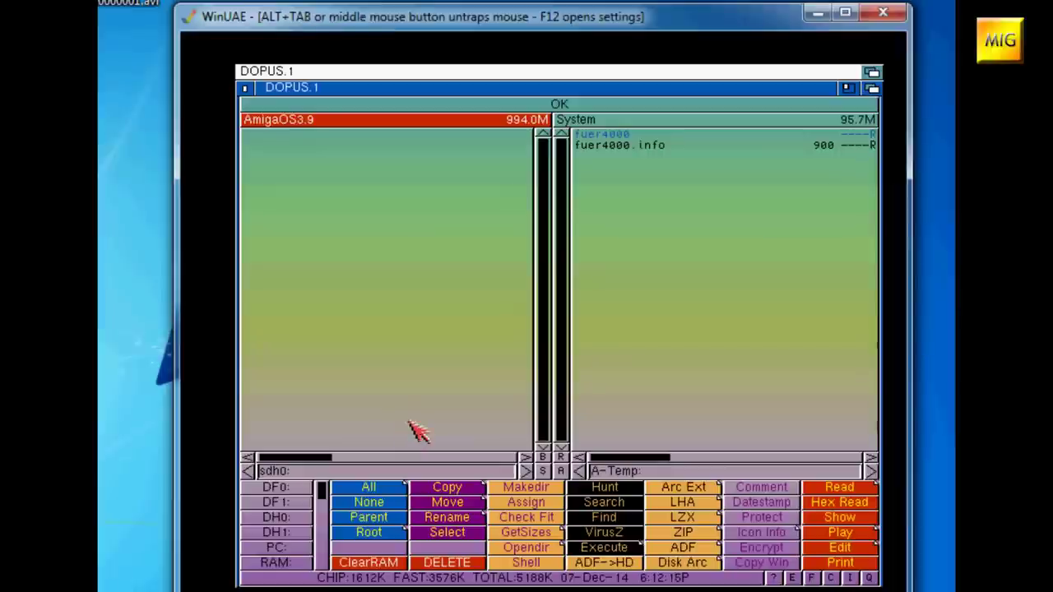
Step: List cd0: in the second file pane and copy all its files and drawers to sdh0:
{"action": "left_click", "coordinate": [665, 470]}
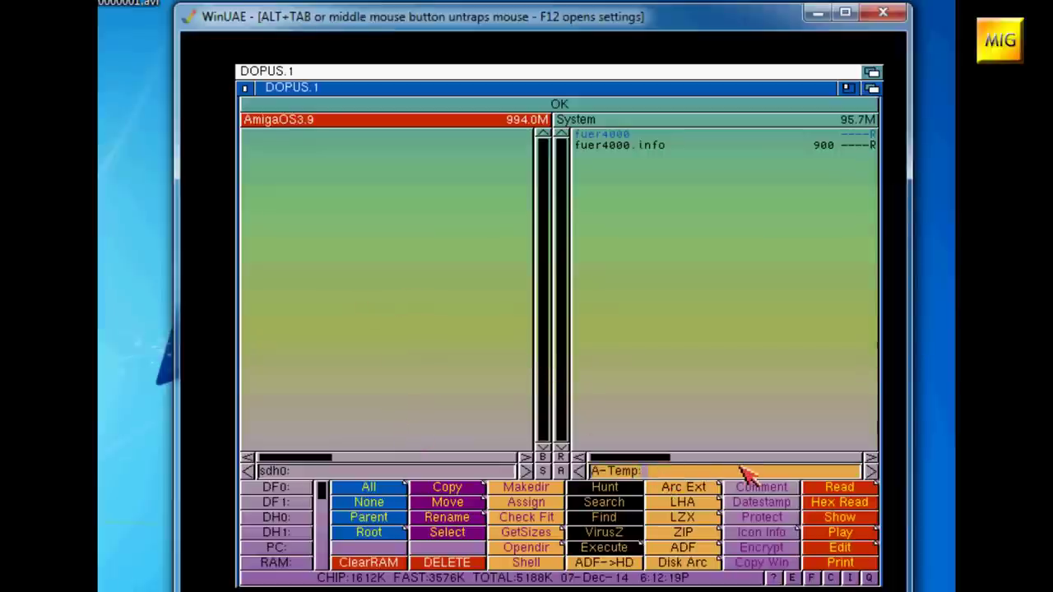
{"action": "key", "text": "shift+BackSpace"}
{"action": "type", "text": "cd0"}
{"action": "key", "text": "Return"}
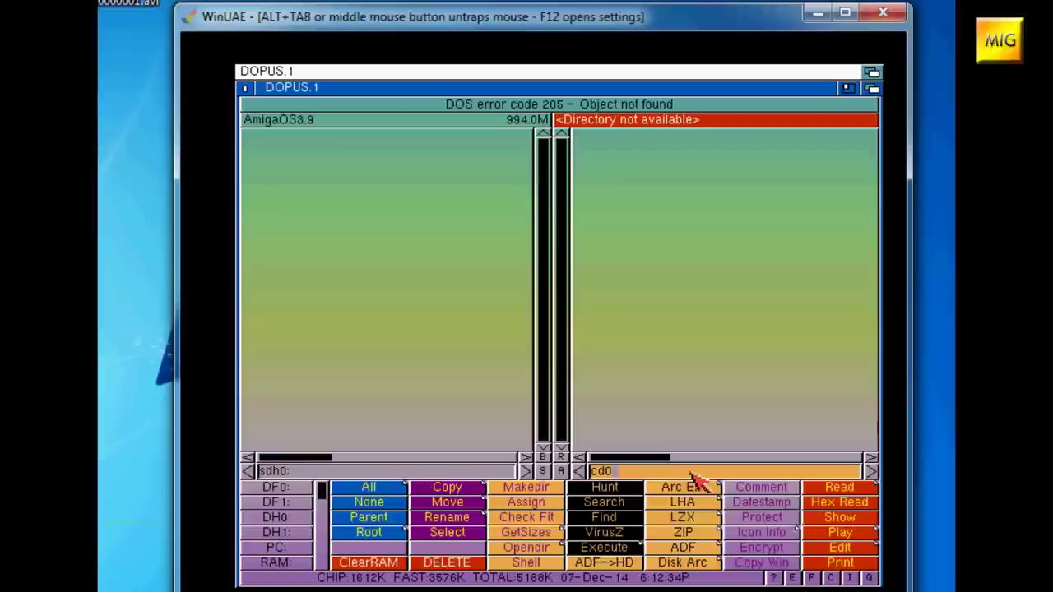
{"action": "type", "text": ":"}
{"action": "key", "text": "Return"}
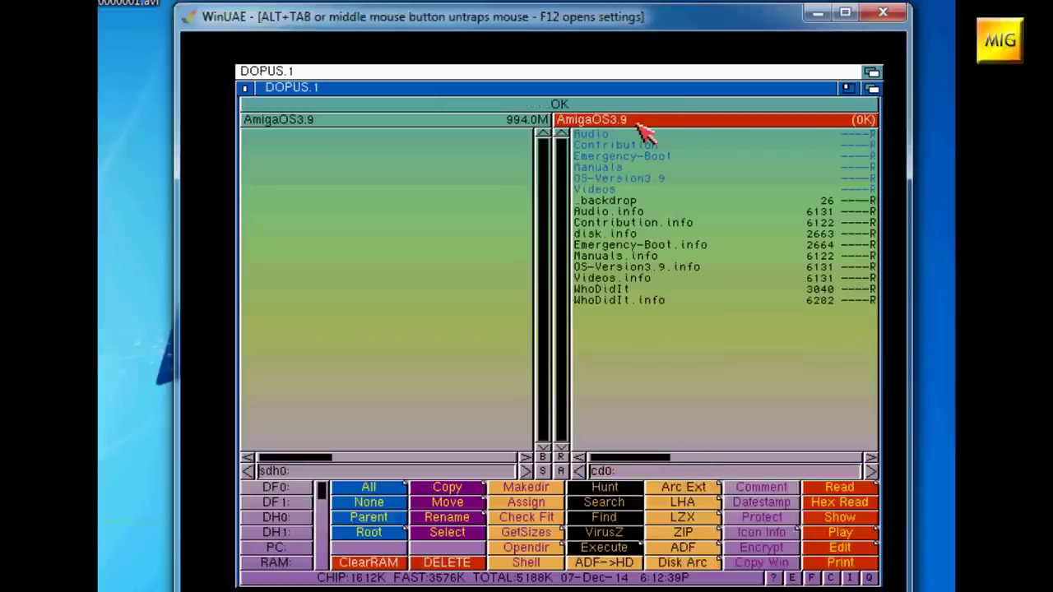
{"action": "left_click", "coordinate": [386, 487]}
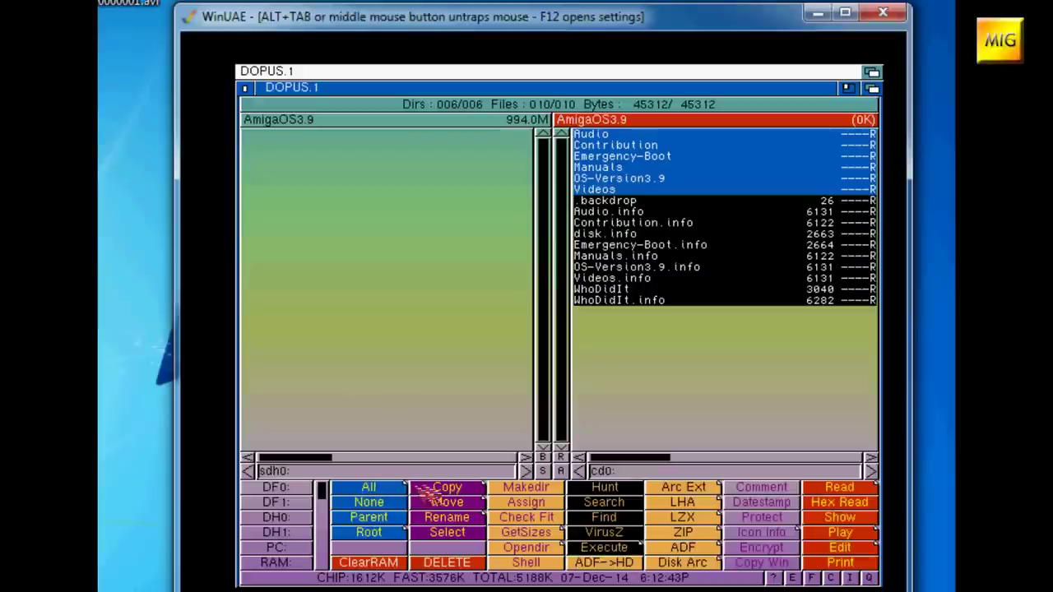
{"action": "left_click", "coordinate": [450, 489]}
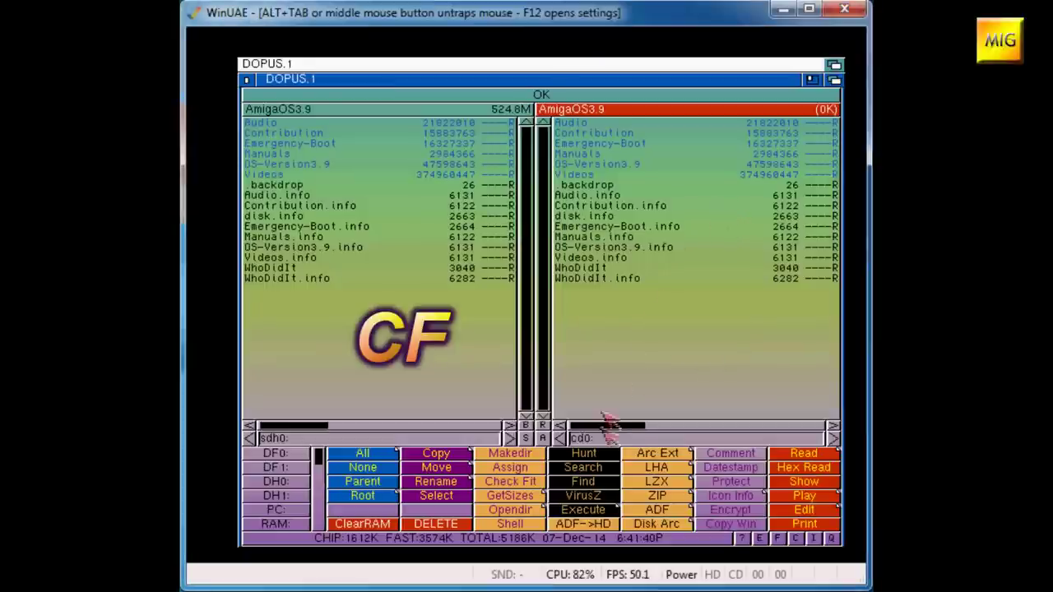
Step: List ram: in the second file pane and copy fat95.lha, SFS.lha and SmartFilesystem from it to sdh0:
{"action": "left_click", "coordinate": [638, 438]}
{"action": "key", "text": "BackSpace"}
{"action": "key", "text": "BackSpace"}
{"action": "key", "text": "BackSpace"}
{"action": "key", "text": "BackSpace"}
{"action": "type", "text": "ram:"}
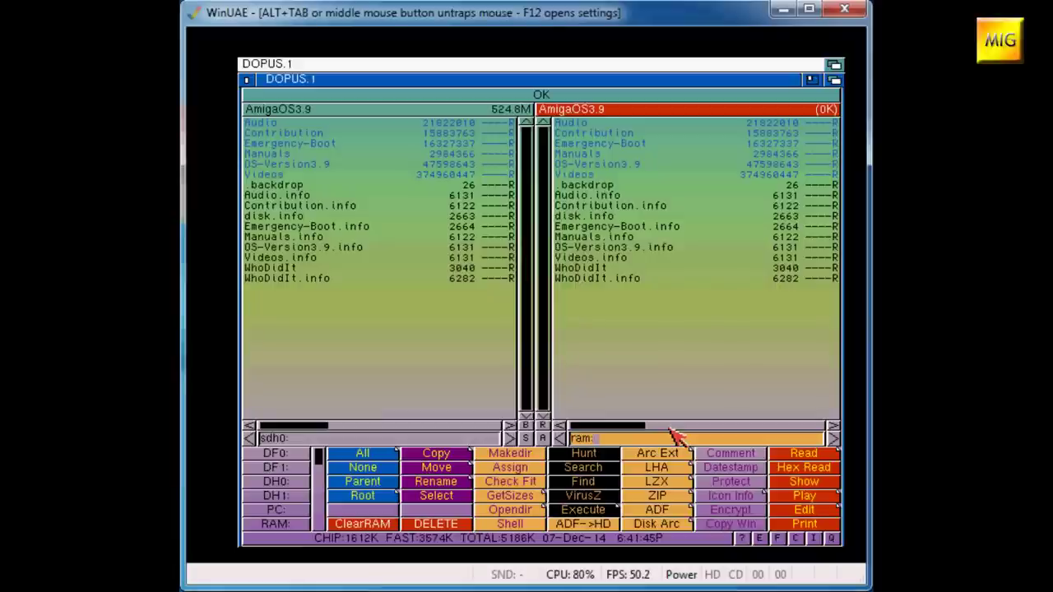
{"action": "key", "text": "Return"}
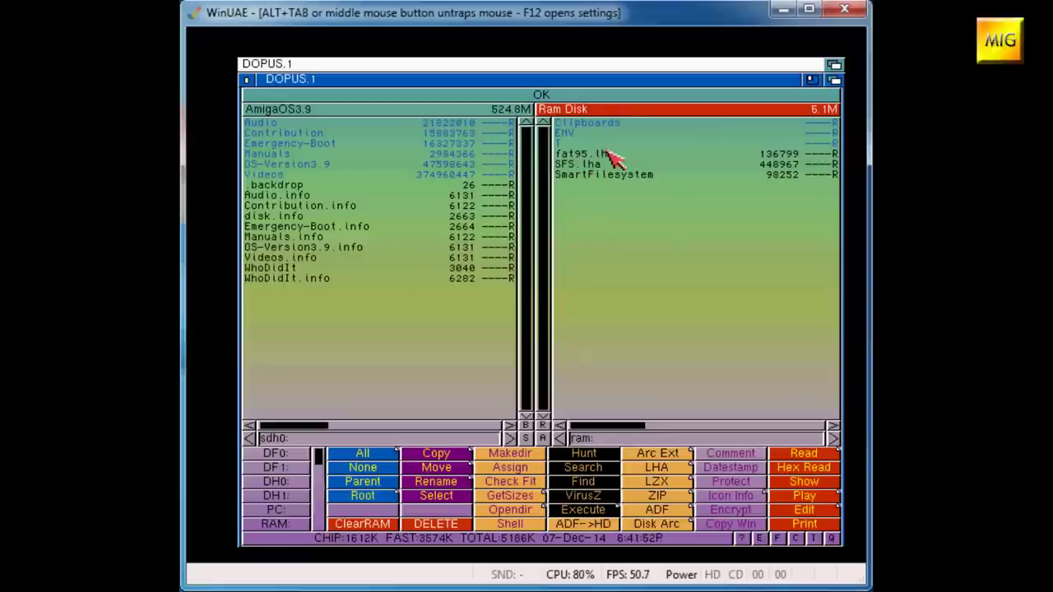
{"action": "left_click_drag", "start_coordinate": [607, 151], "coordinate": [606, 175]}
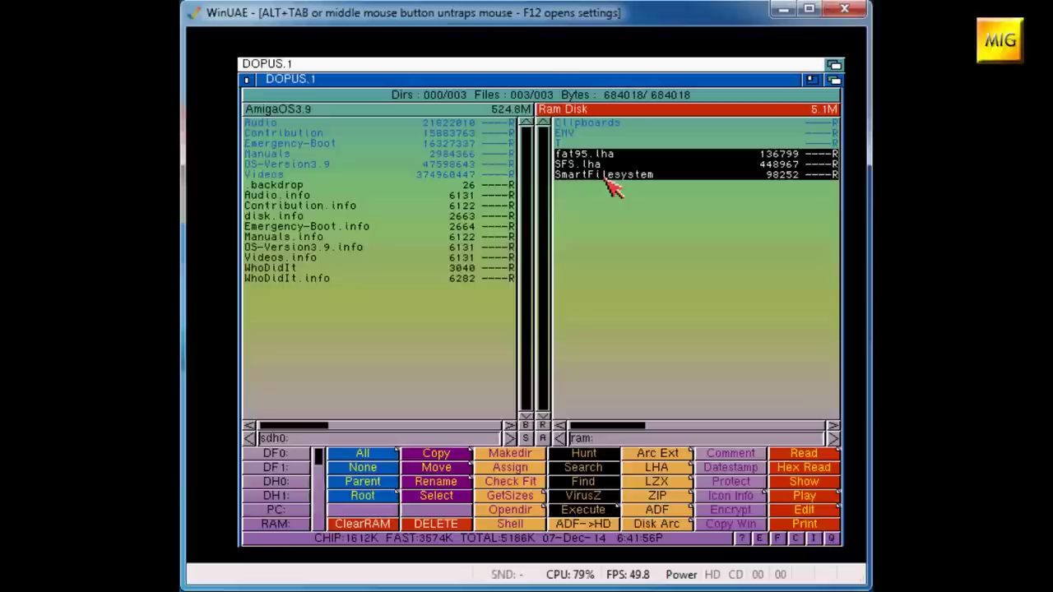
{"action": "left_click", "coordinate": [436, 453]}
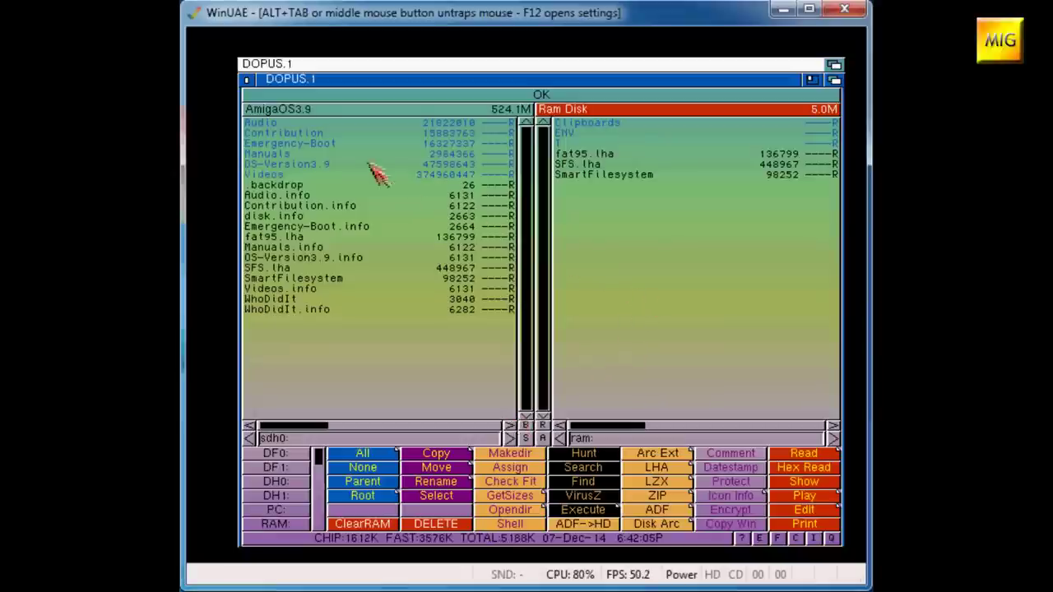
Step: Quit Directory Opus and disable CDFS automounting of CD/DVD drives in the emulator's CD and hard drive settings
{"action": "left_click", "coordinate": [249, 80]}
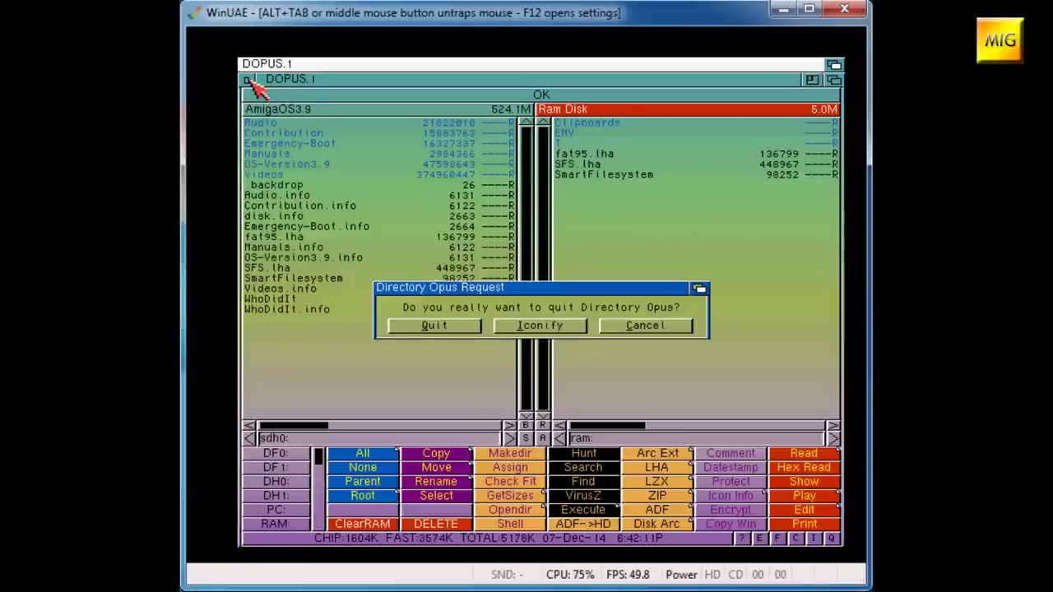
{"action": "left_click", "coordinate": [474, 326]}
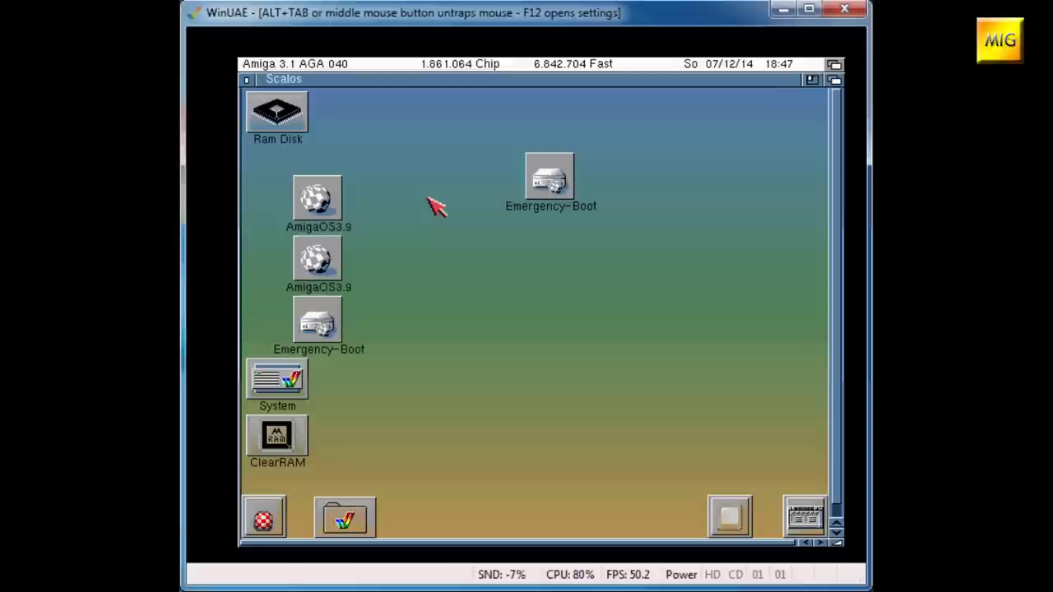
{"action": "middle_click", "coordinate": [428, 200]}
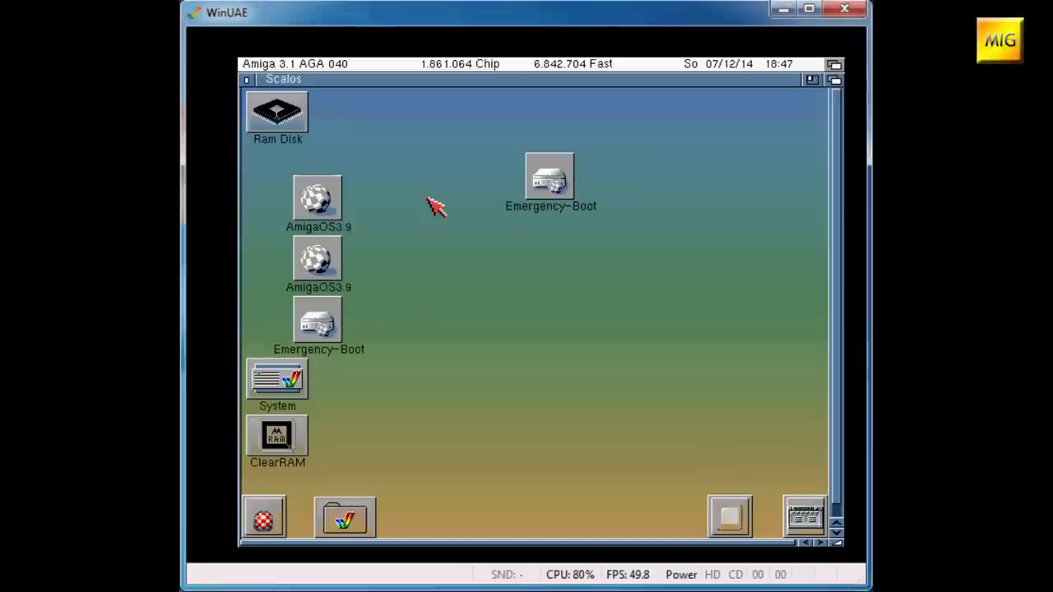
{"action": "key", "text": "F12"}
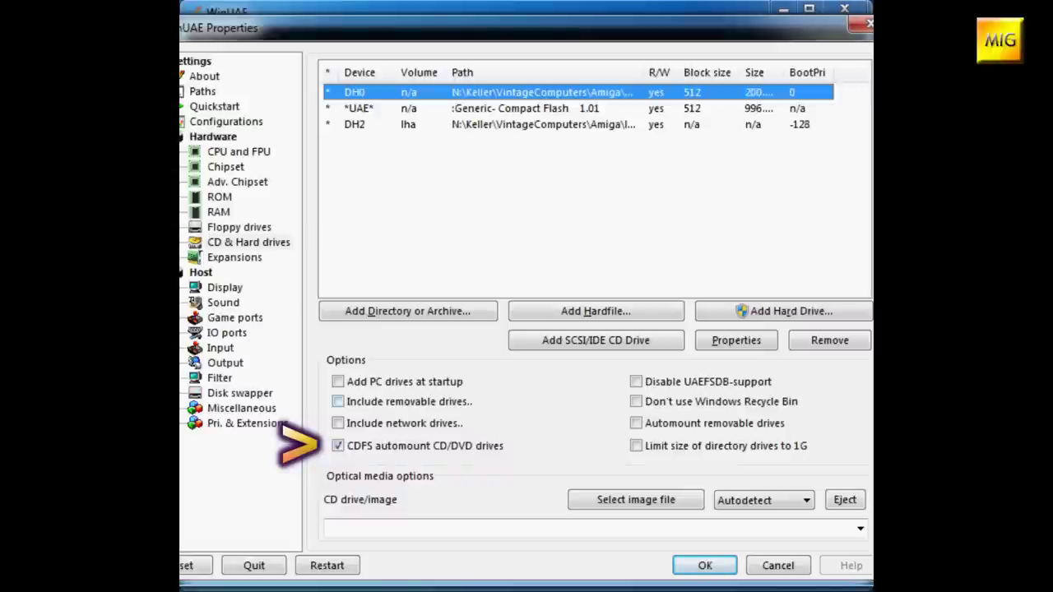
{"action": "left_click", "coordinate": [337, 445]}
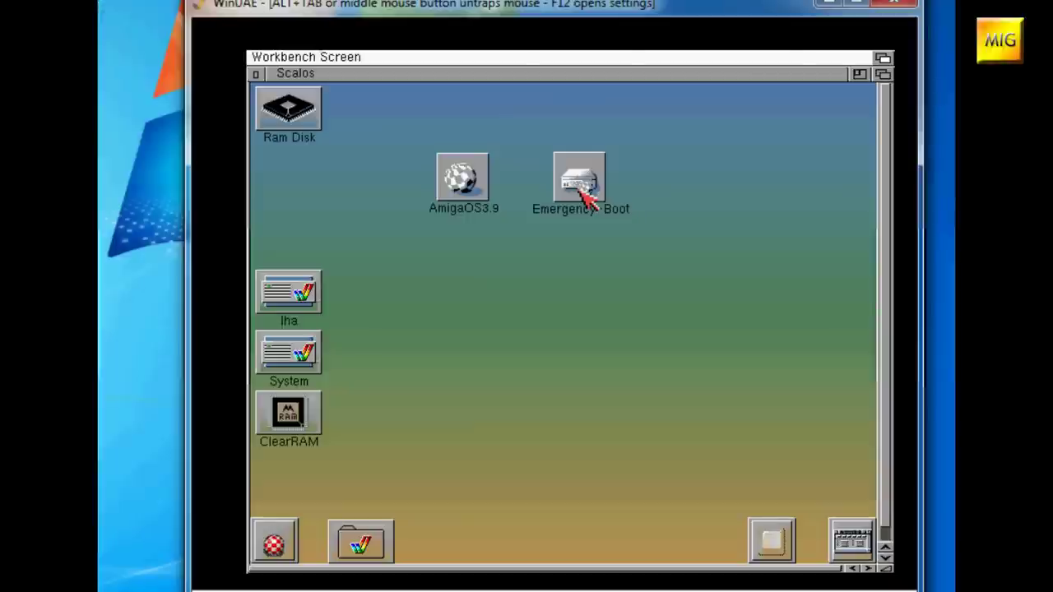
Step: Open the Emergency-Boot volume, enlarge its window and show all files instead of only those with icons
{"action": "double_click", "coordinate": [580, 185]}
{"action": "left_click_drag", "start_coordinate": [461, 429], "coordinate": [694, 461]}
{"action": "right_click", "coordinate": [517, 303]}
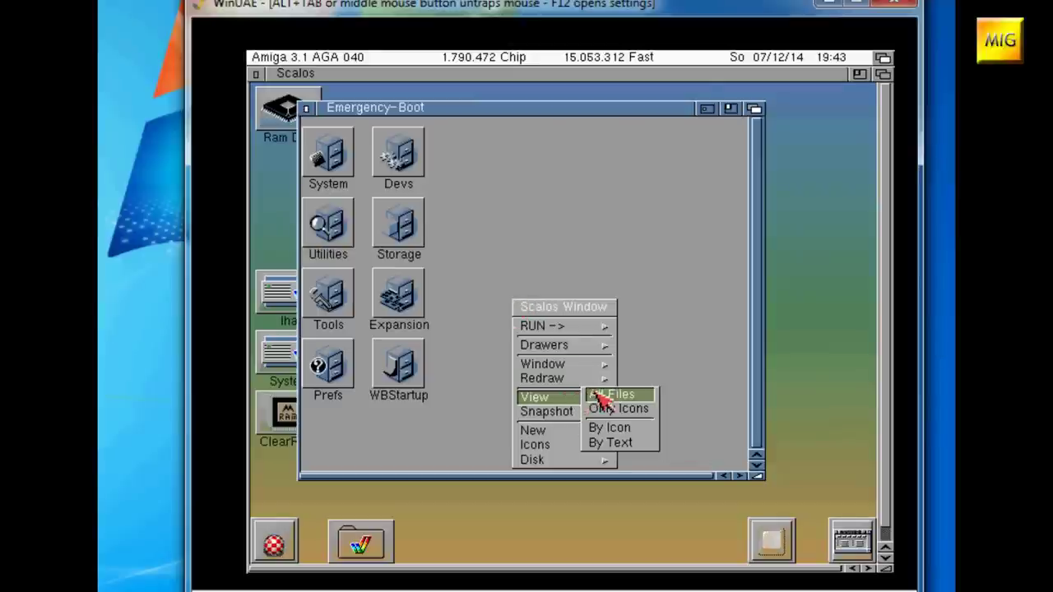
{"action": "left_click", "coordinate": [601, 396]}
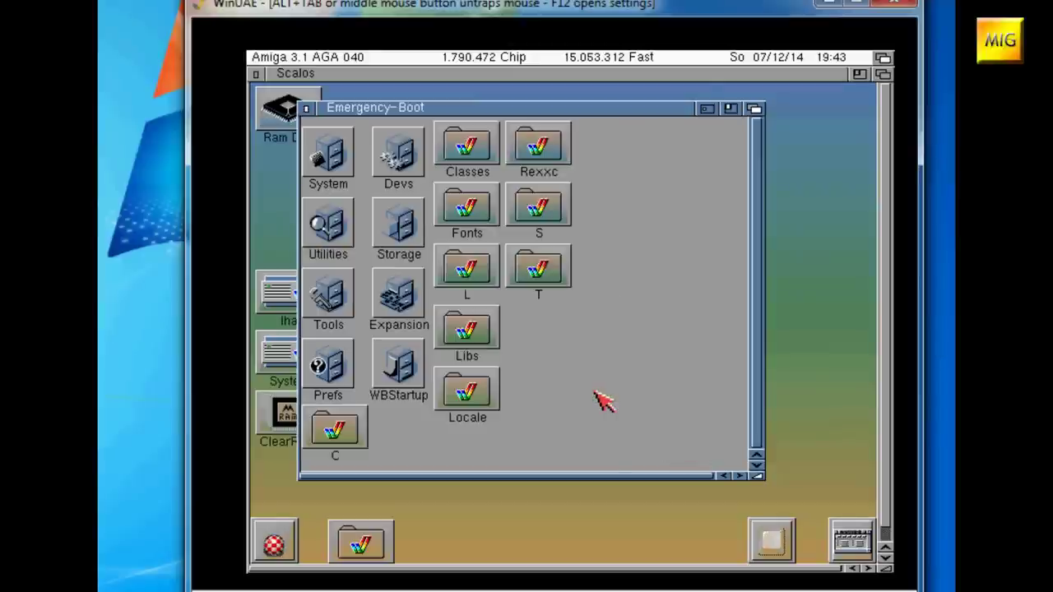
Step: Open the Startup-Sequence file from the S drawer of Emergency-Boot in the text editor
{"action": "double_click", "coordinate": [551, 214]}
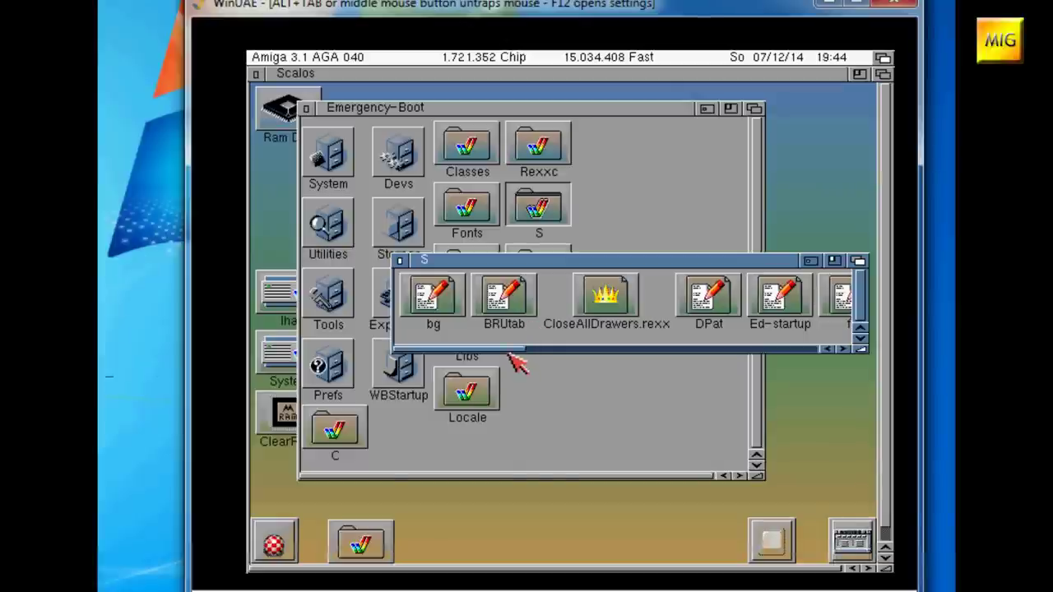
{"action": "left_click_drag", "start_coordinate": [518, 349], "coordinate": [811, 348]}
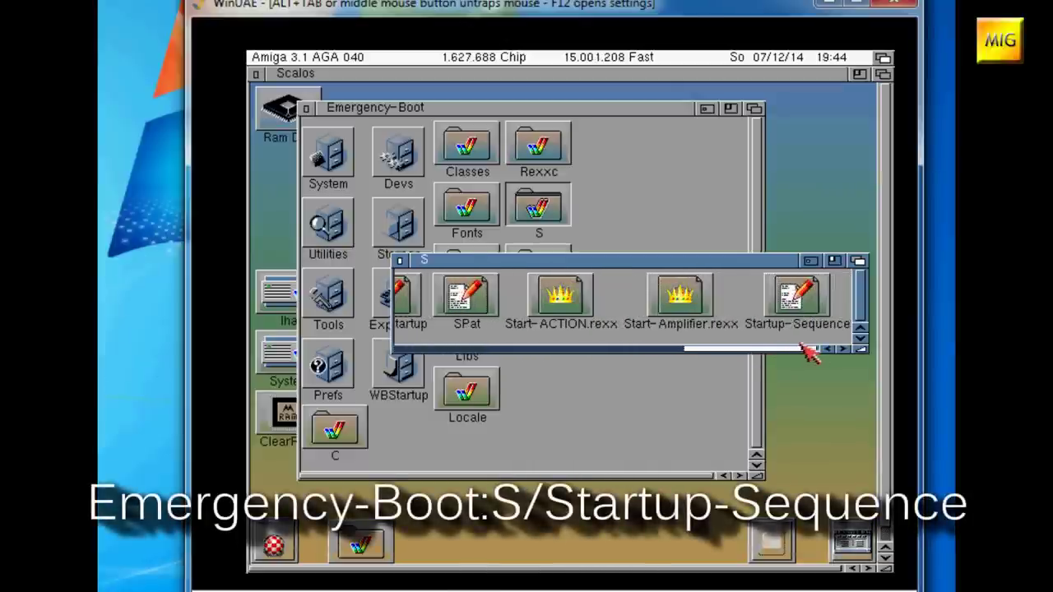
{"action": "double_click", "coordinate": [797, 302]}
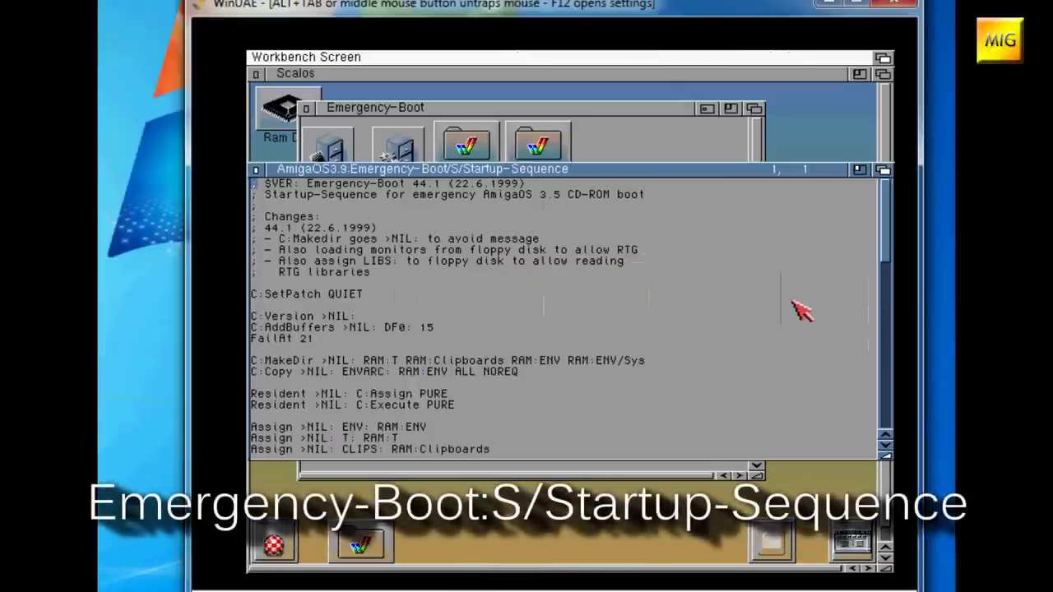
Step: Comment out the line "Assign >NIL: LIBS: DF0:Libs ADD" in the Startup-Sequence with a leading semicolon
{"action": "left_click", "coordinate": [253, 316]}
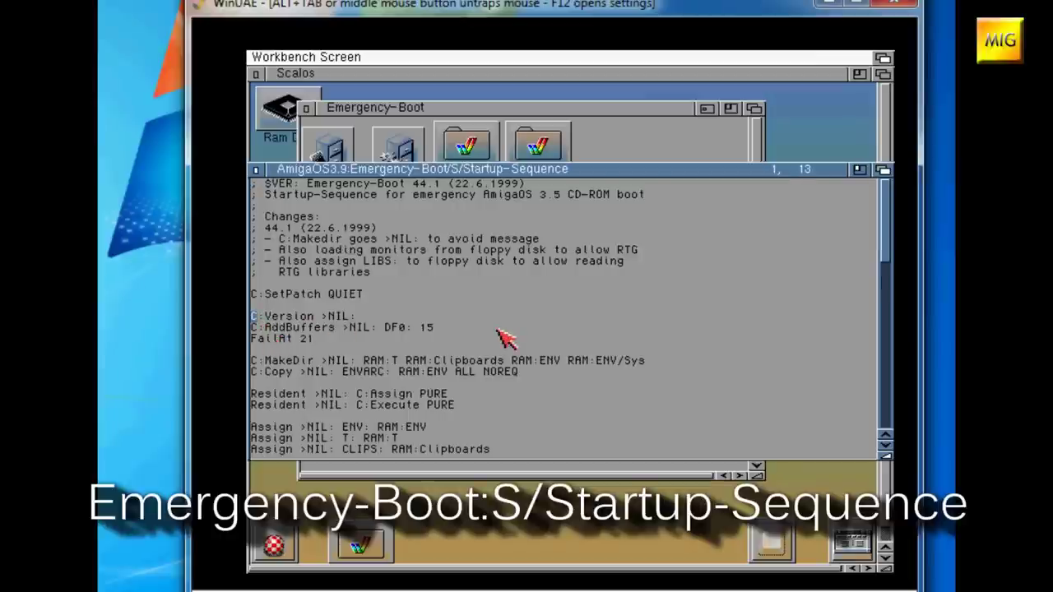
{"action": "key", "text": "Down"}
{"action": "key", "text": "Down"}
{"action": "key", "text": "Down"}
{"action": "key", "text": "Down"}
{"action": "key", "text": "Down"}
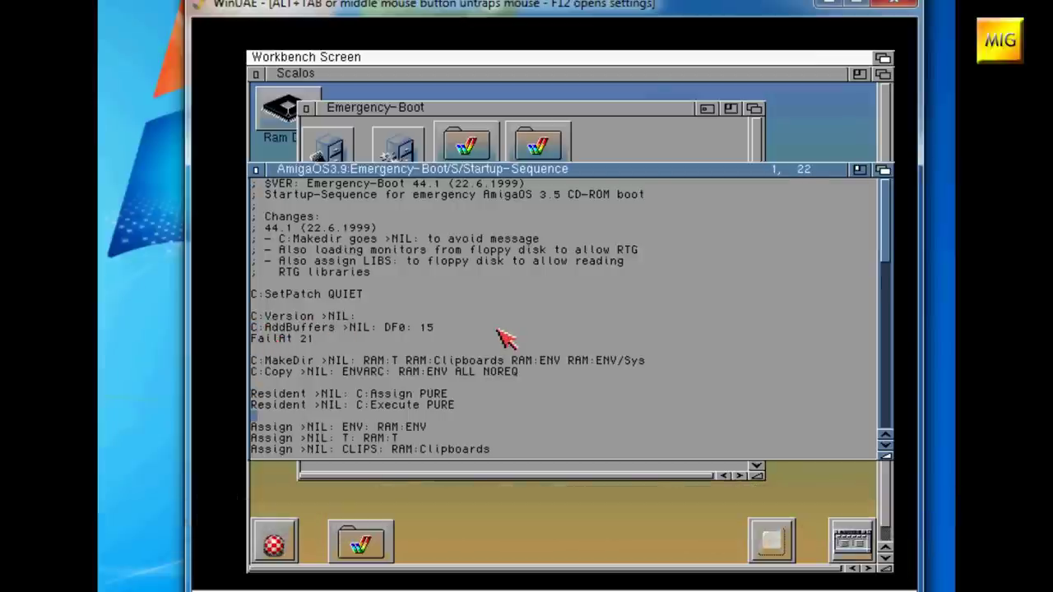
{"action": "key", "text": "Down"}
{"action": "key", "text": "Down"}
{"action": "key", "text": "Down"}
{"action": "key", "text": "Down"}
{"action": "key", "text": "Down"}
{"action": "key", "text": "Down"}
{"action": "key", "text": "Down"}
{"action": "key", "text": "Down"}
{"action": "key", "text": "Down"}
{"action": "key", "text": "Down"}
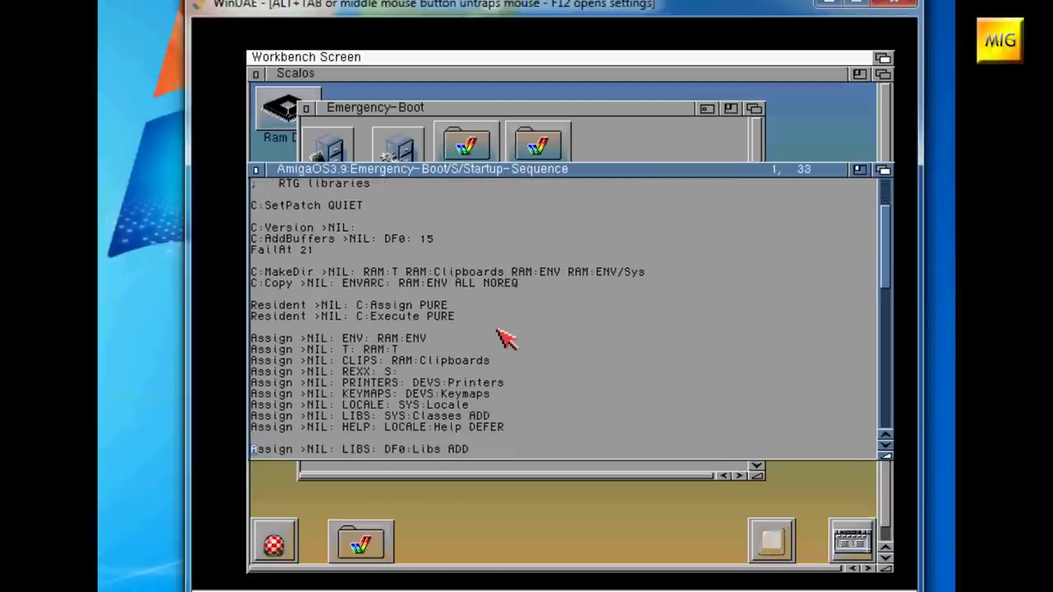
{"action": "type", "text": ";"}
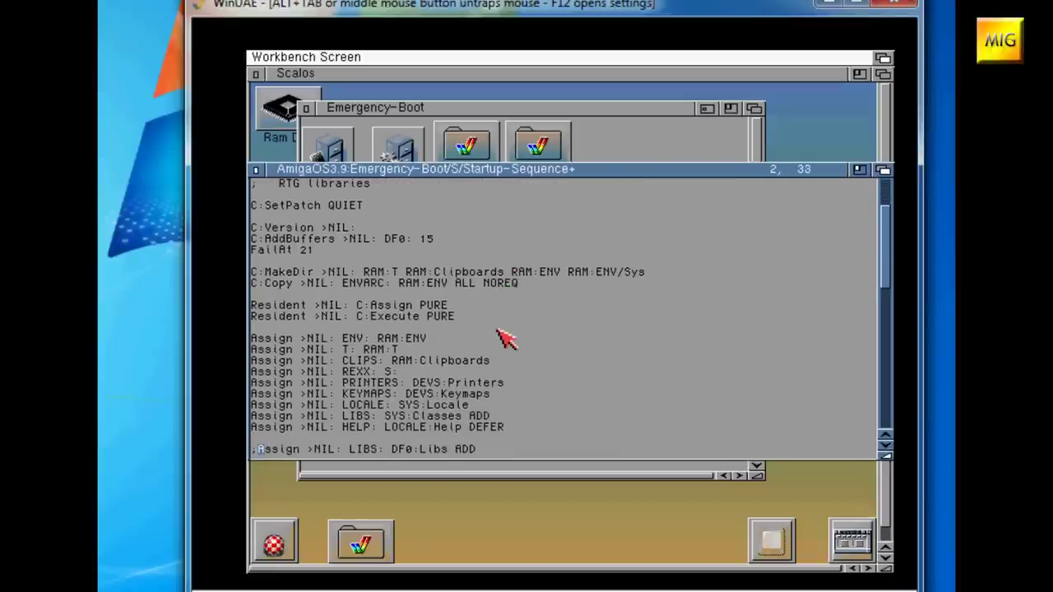
Step: Comment out the RTG-Support block from "IF EXISTS DF0:DEVS/Monitors" through its EndIF with a semicolon before each line
{"action": "key", "text": "Down"}
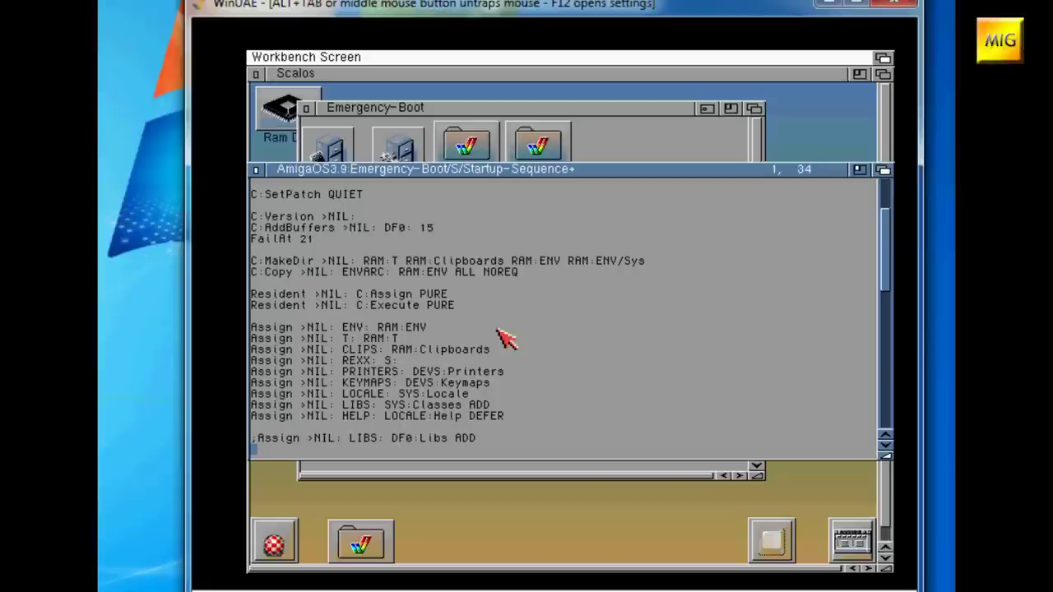
{"action": "key", "text": "Down"}
{"action": "key", "text": "Down"}
{"action": "key", "text": "Down"}
{"action": "key", "text": "Down"}
{"action": "key", "text": "Down"}
{"action": "key", "text": "Down"}
{"action": "key", "text": "Down"}
{"action": "key", "text": "Down"}
{"action": "key", "text": "Down"}
{"action": "key", "text": "Down"}
{"action": "key", "text": "Down"}
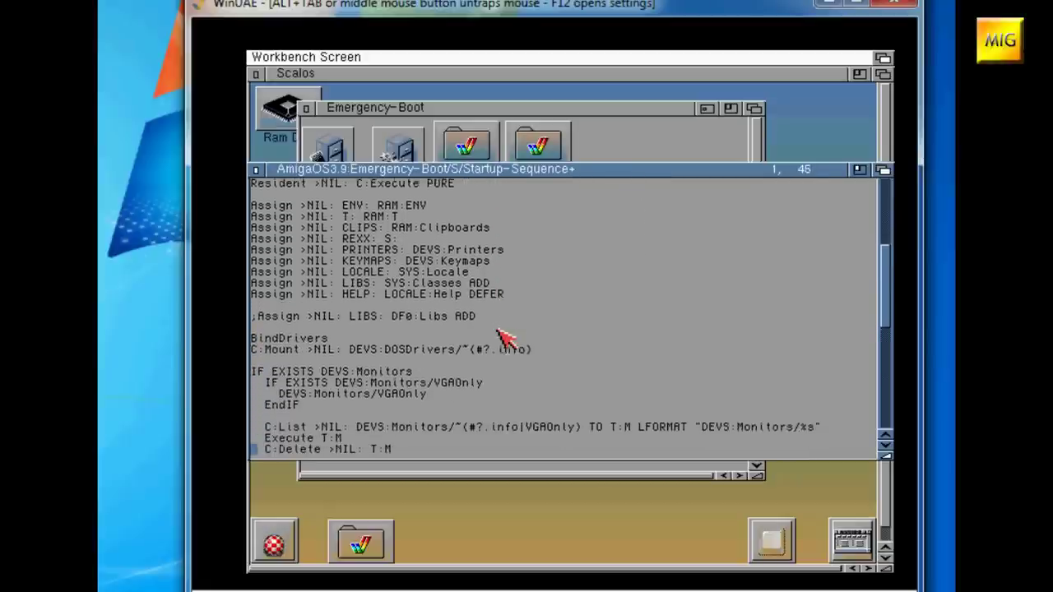
{"action": "key", "text": "Down"}
{"action": "key", "text": "Down"}
{"action": "key", "text": "Down"}
{"action": "key", "text": "Down"}
{"action": "key", "text": "Down"}
{"action": "key", "text": "Down"}
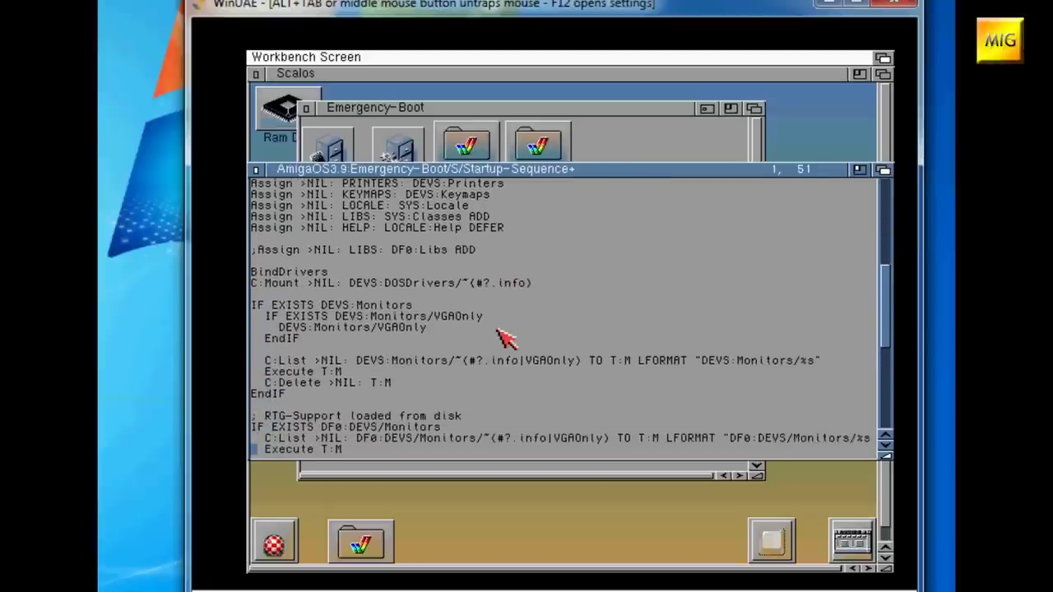
{"action": "key", "text": "Down"}
{"action": "key", "text": "Down"}
{"action": "key", "text": "Down"}
{"action": "key", "text": "Up"}
{"action": "key", "text": "Up"}
{"action": "key", "text": "Up"}
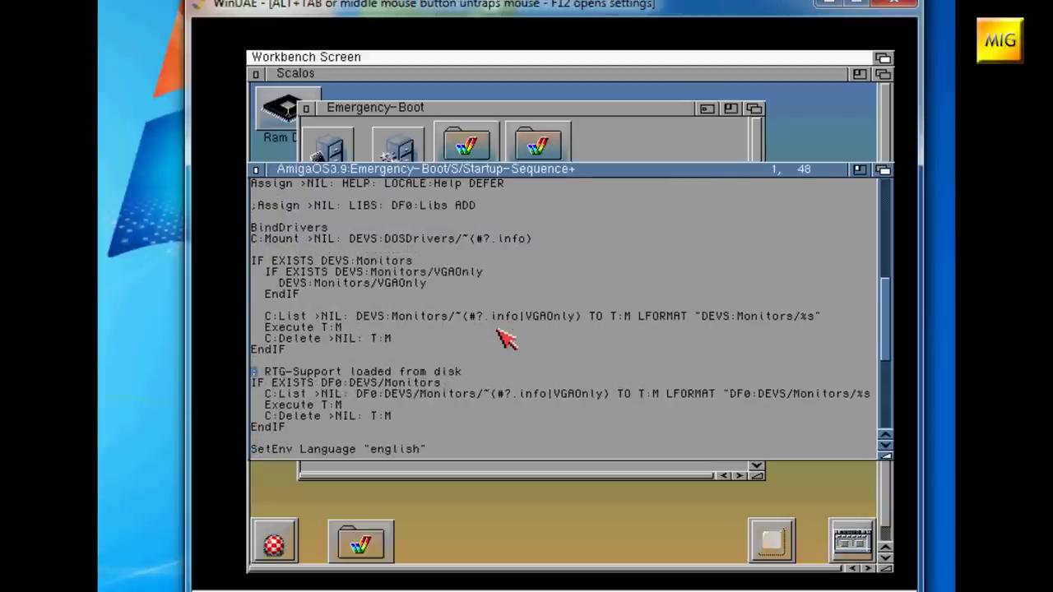
{"action": "type", "text": ";"}
{"action": "key", "text": "Down"}
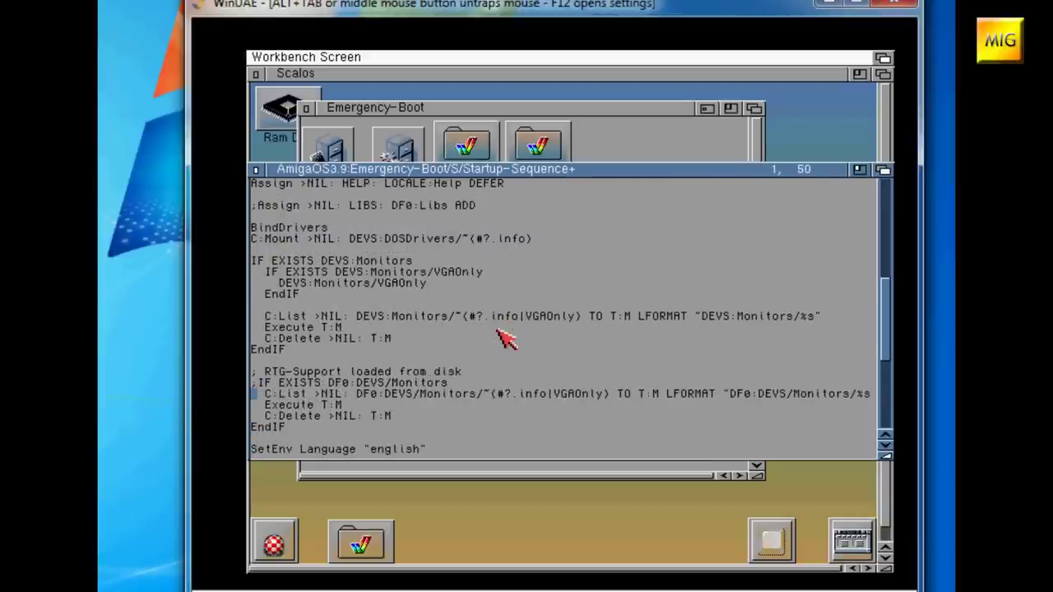
{"action": "type", "text": ";"}
{"action": "key", "text": "Down"}
{"action": "type", "text": ";"}
{"action": "key", "text": "Down"}
{"action": "type", "text": ";"}
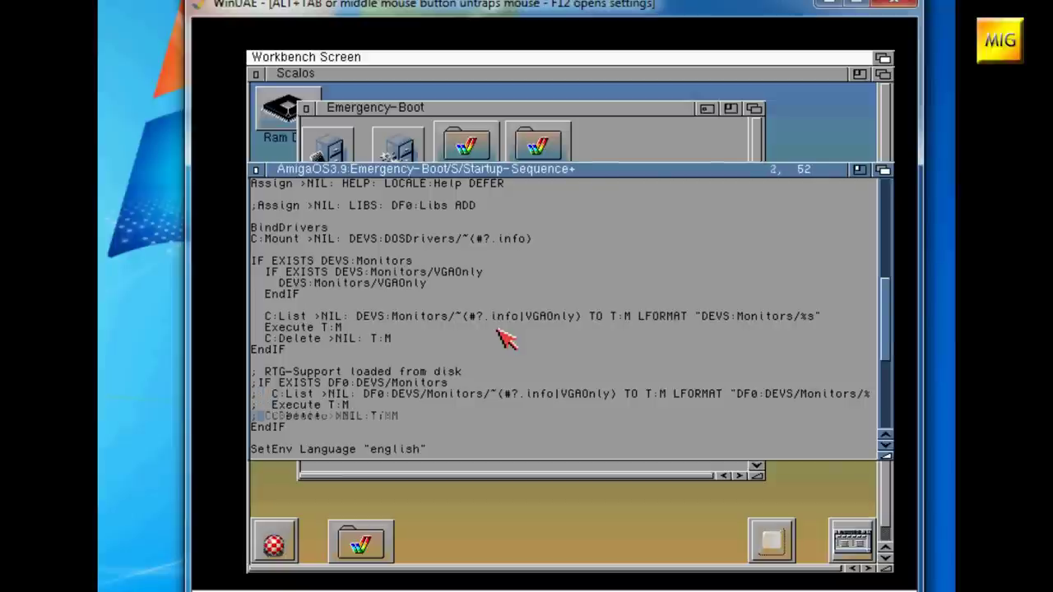
{"action": "type", "text": ";"}
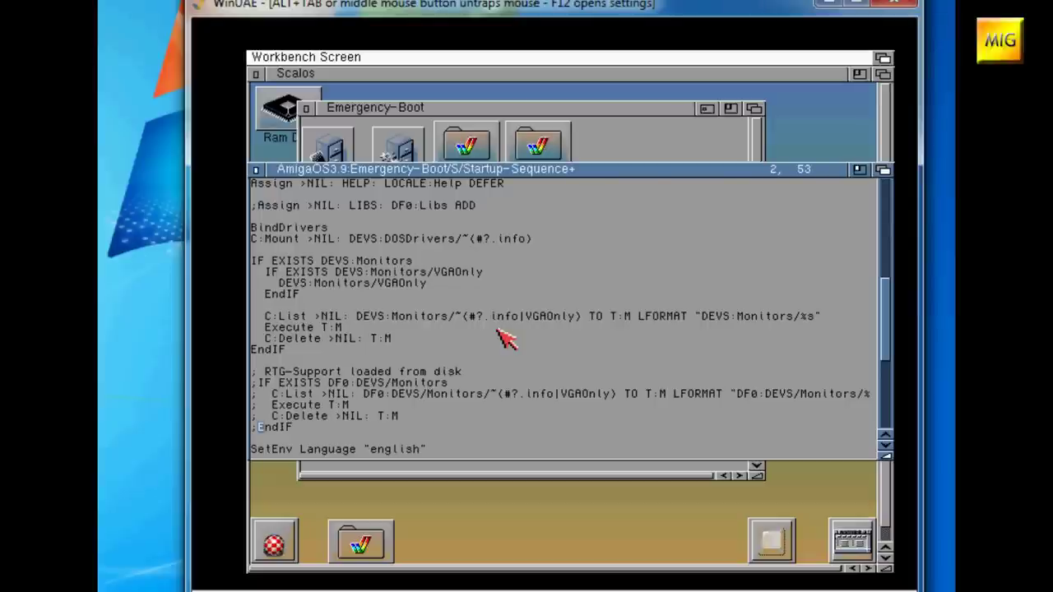
Step: Save the edited Startup-Sequence and close the text editor
{"action": "right_click", "coordinate": [372, 230]}
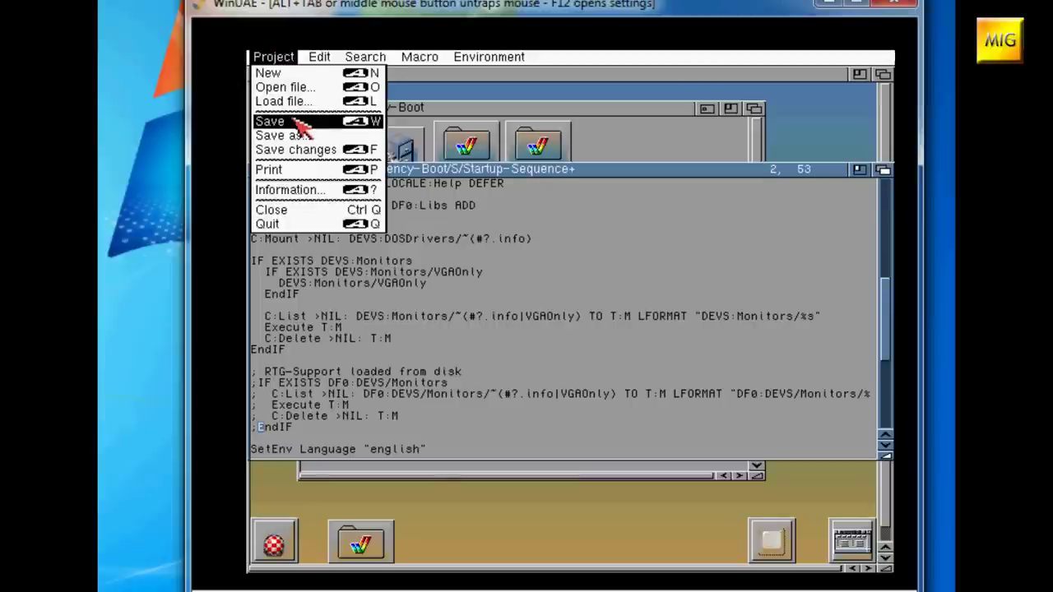
{"action": "right_click", "coordinate": [294, 119]}
{"action": "left_click", "coordinate": [255, 170]}
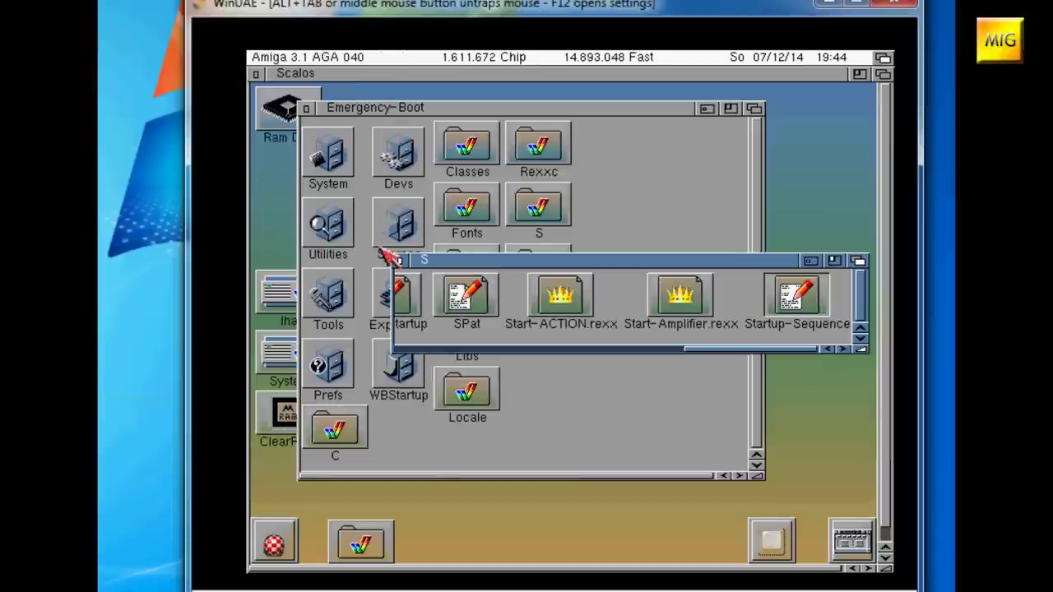
Step: Create a standard 3.5" DD floppy disk image named 1 in the adf folder and insert 1.adf into drive DF0:
{"action": "key", "text": "F12"}
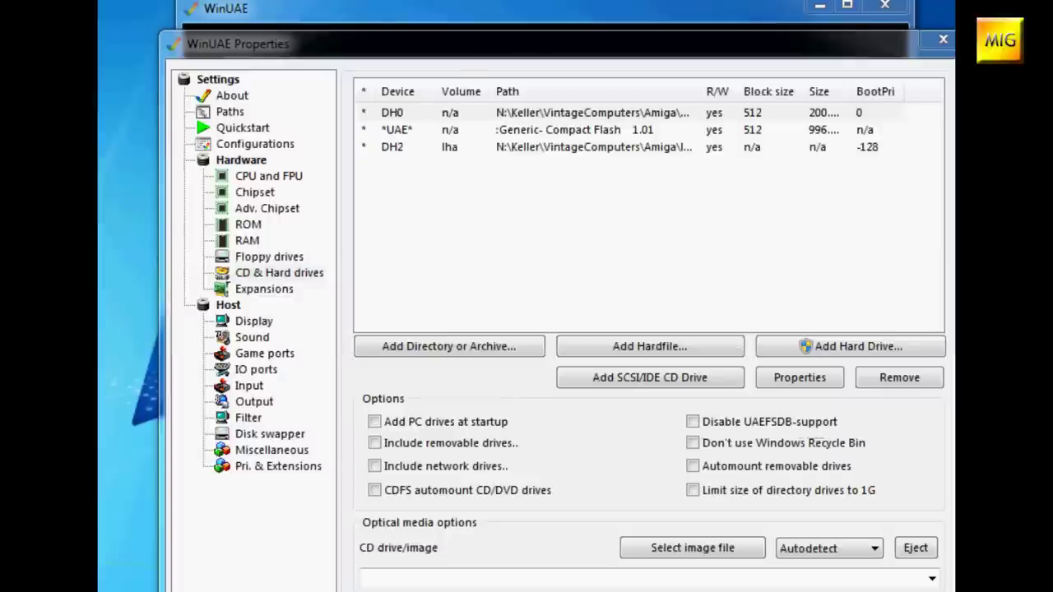
{"action": "left_click", "coordinate": [269, 256]}
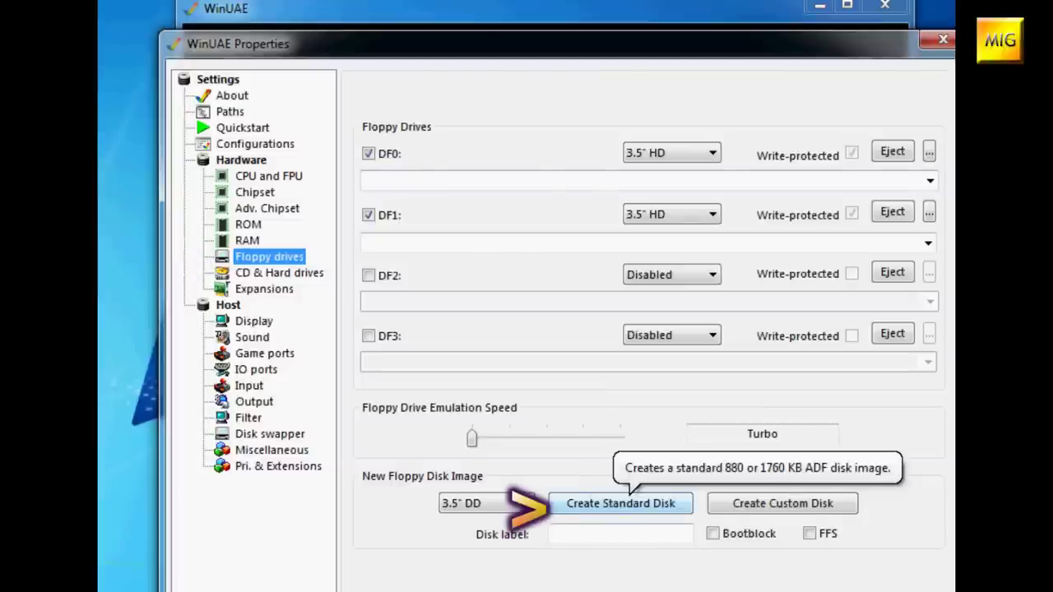
{"action": "left_click", "coordinate": [553, 504]}
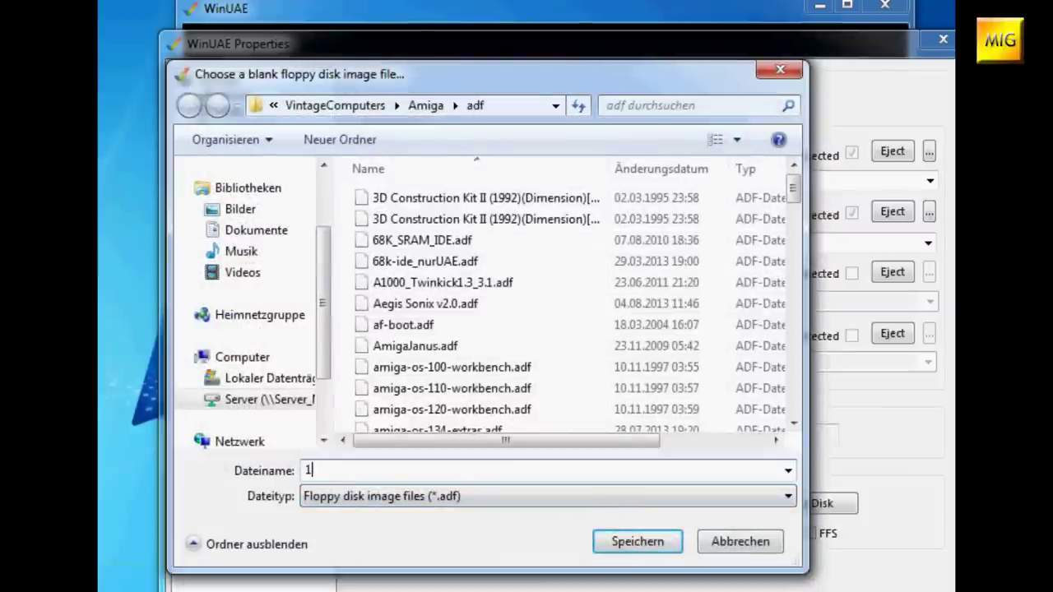
{"action": "key", "text": "Return"}
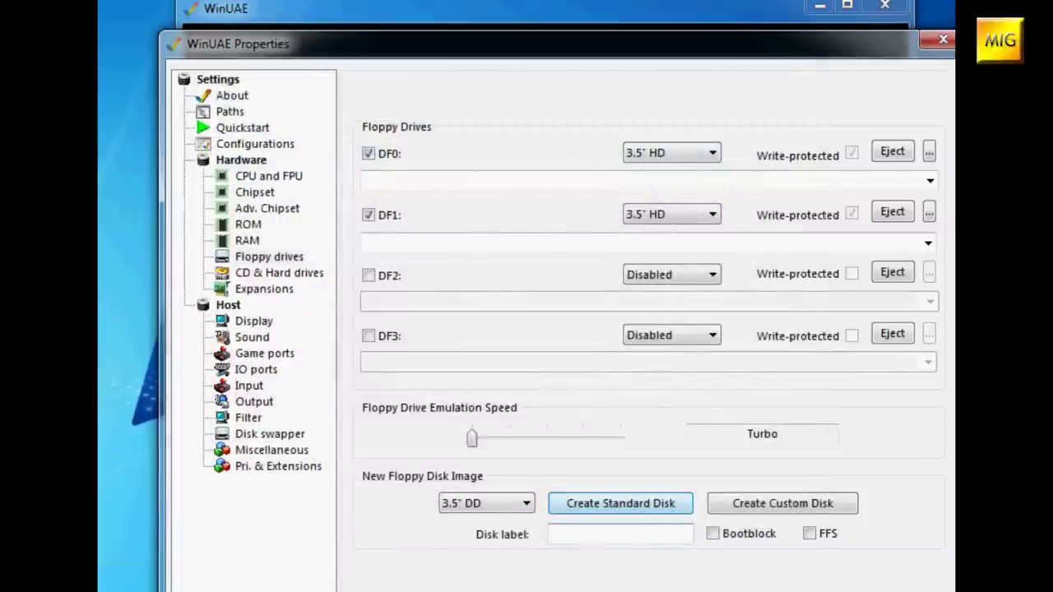
{"action": "left_click", "coordinate": [929, 180]}
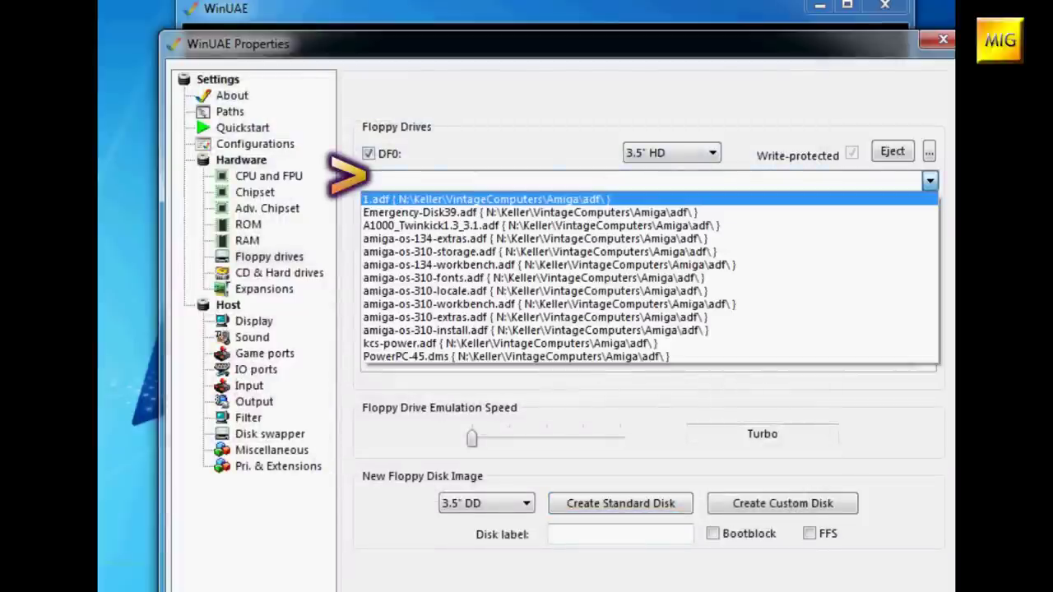
{"action": "key", "text": "Return"}
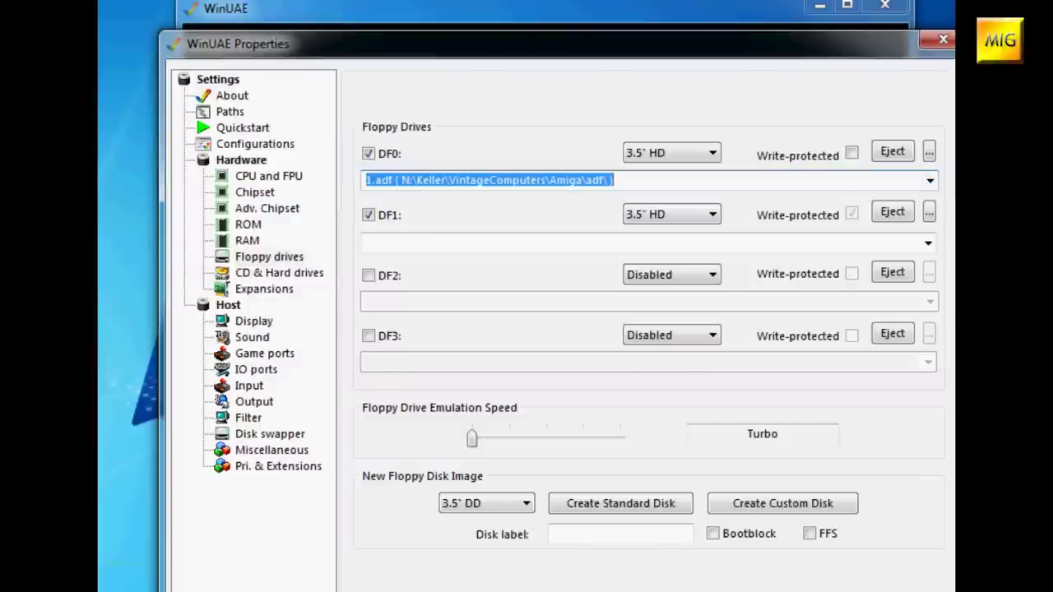